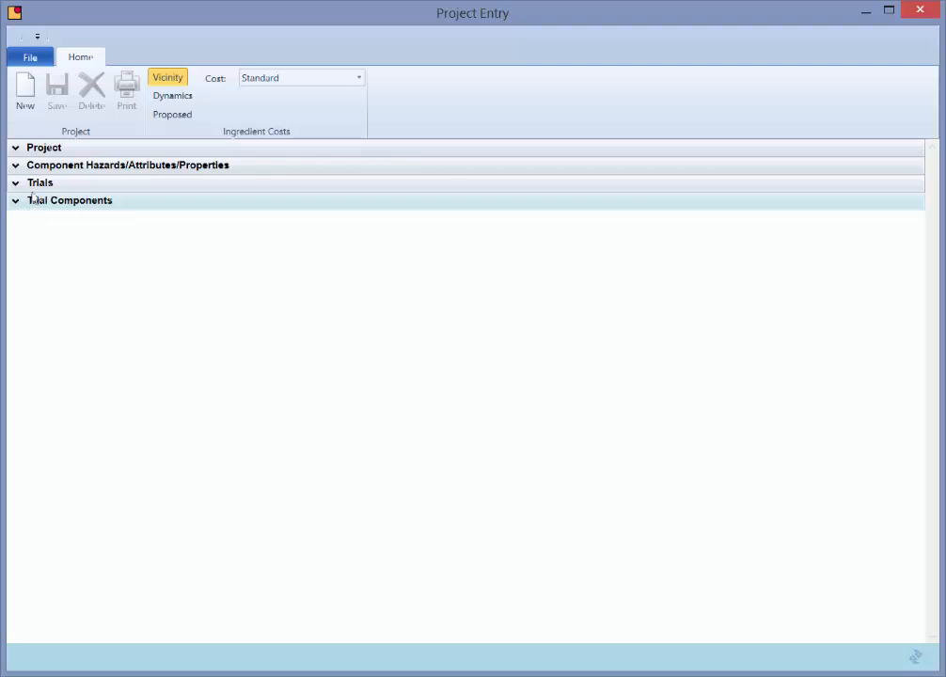
- Open the Project section and load the NEW CHOCOLATE project through the Project ID lookup
{"action": "left_click", "coordinate": [29, 148]}
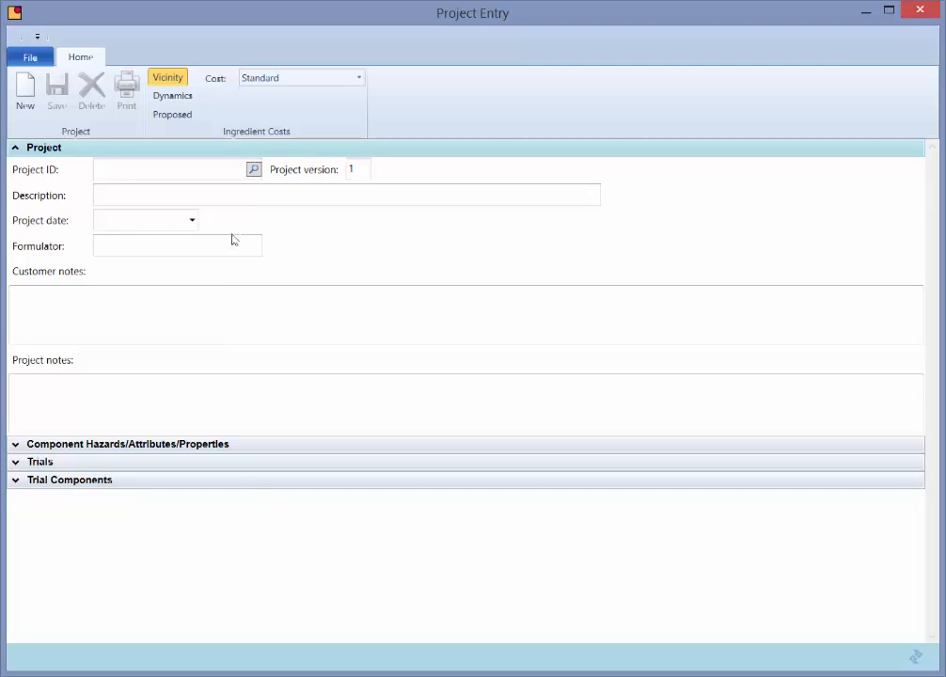
{"action": "left_click", "coordinate": [253, 169]}
{"action": "double_click", "coordinate": [247, 276]}
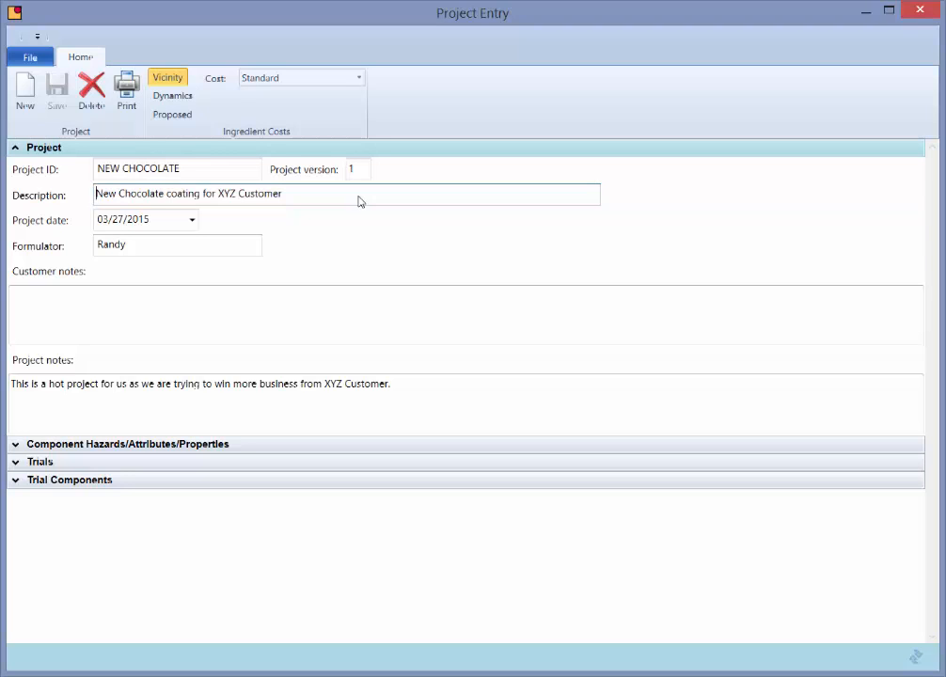
- Collapse the Project section, open the Trials and Trial Components sections, and examine the component rows
{"action": "left_click", "coordinate": [17, 150]}
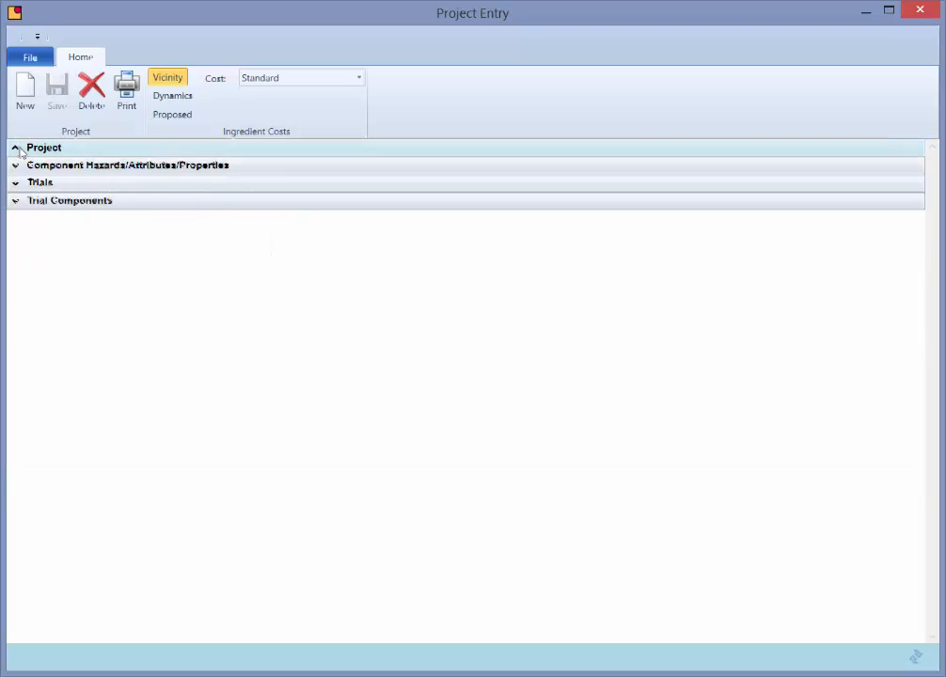
{"action": "left_click", "coordinate": [18, 185]}
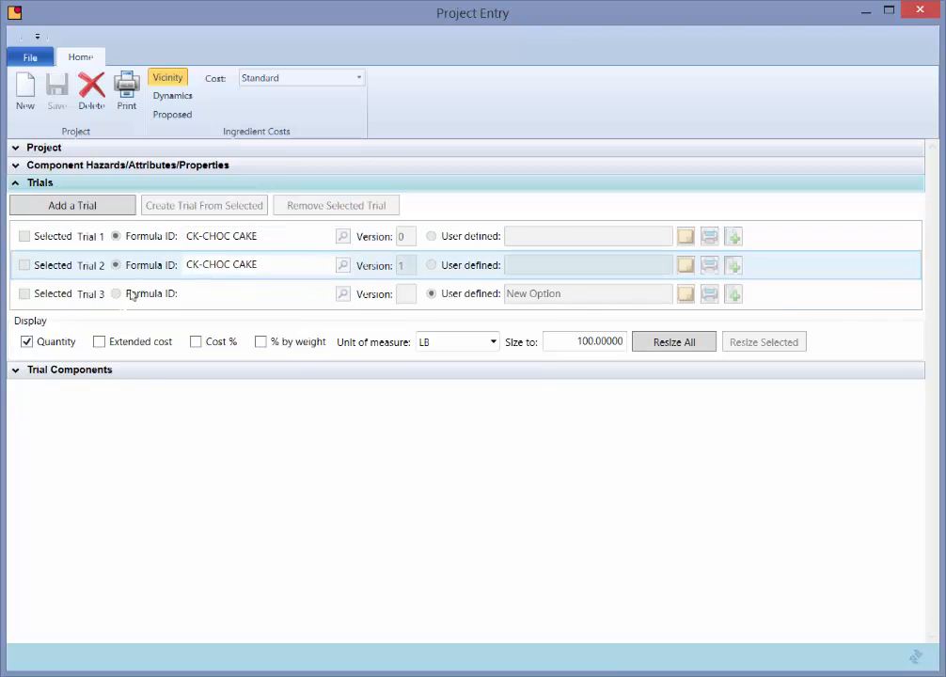
{"action": "left_click", "coordinate": [17, 372]}
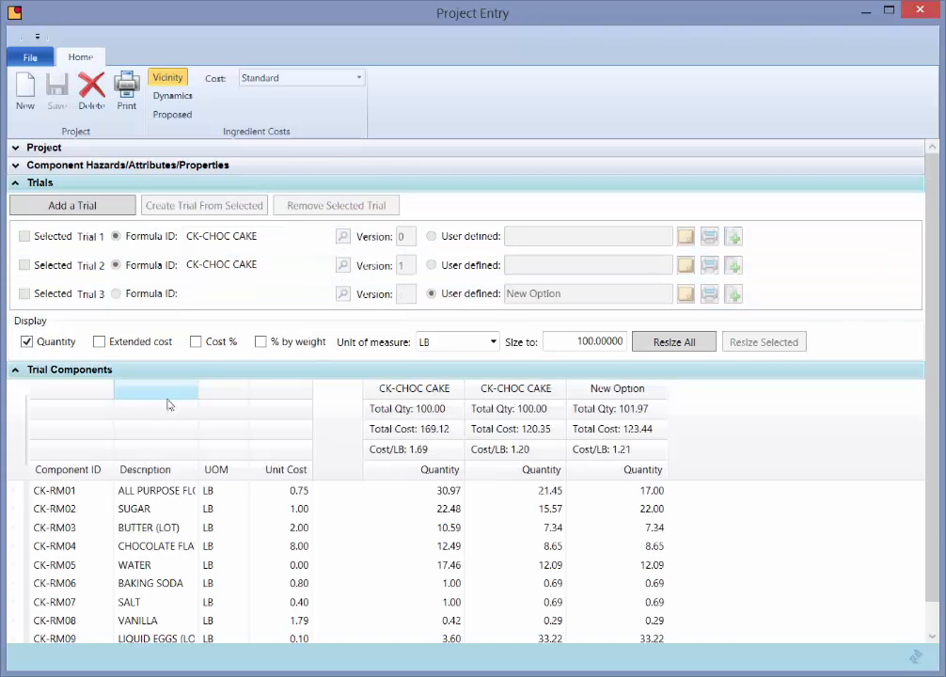
{"action": "left_click", "coordinate": [67, 493]}
{"action": "left_click", "coordinate": [69, 510]}
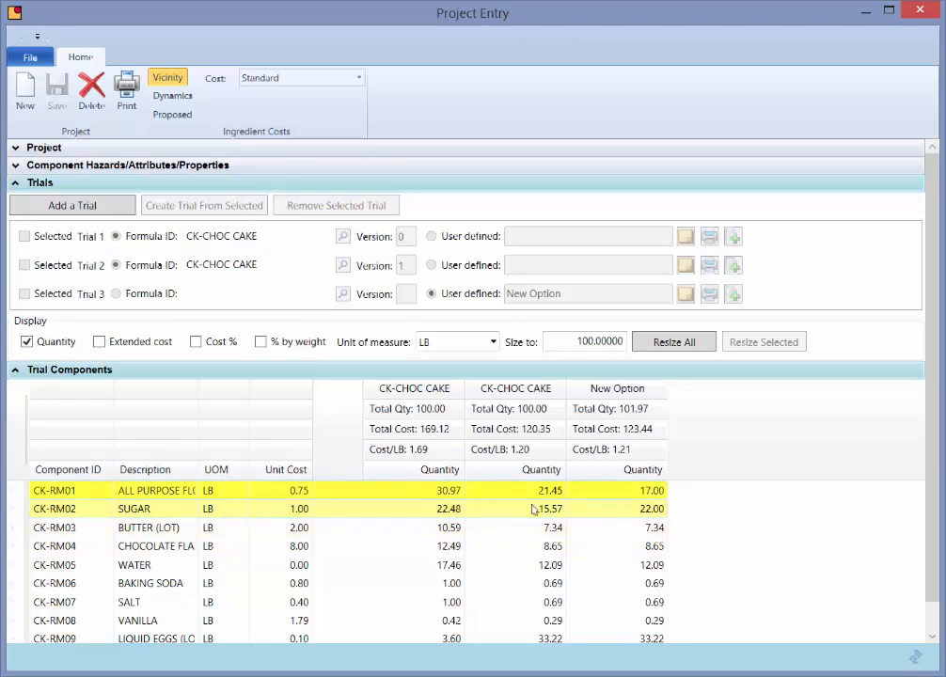
{"action": "left_click", "coordinate": [190, 527]}
{"action": "left_click", "coordinate": [141, 512]}
{"action": "left_click", "coordinate": [120, 493]}
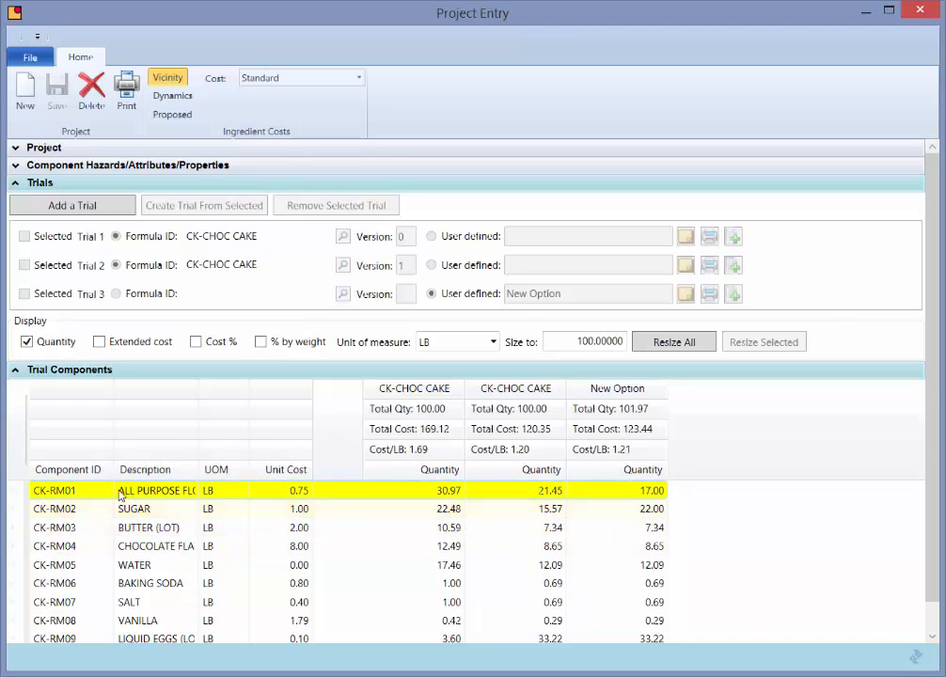
{"action": "left_click", "coordinate": [122, 546]}
{"action": "left_click", "coordinate": [121, 565]}
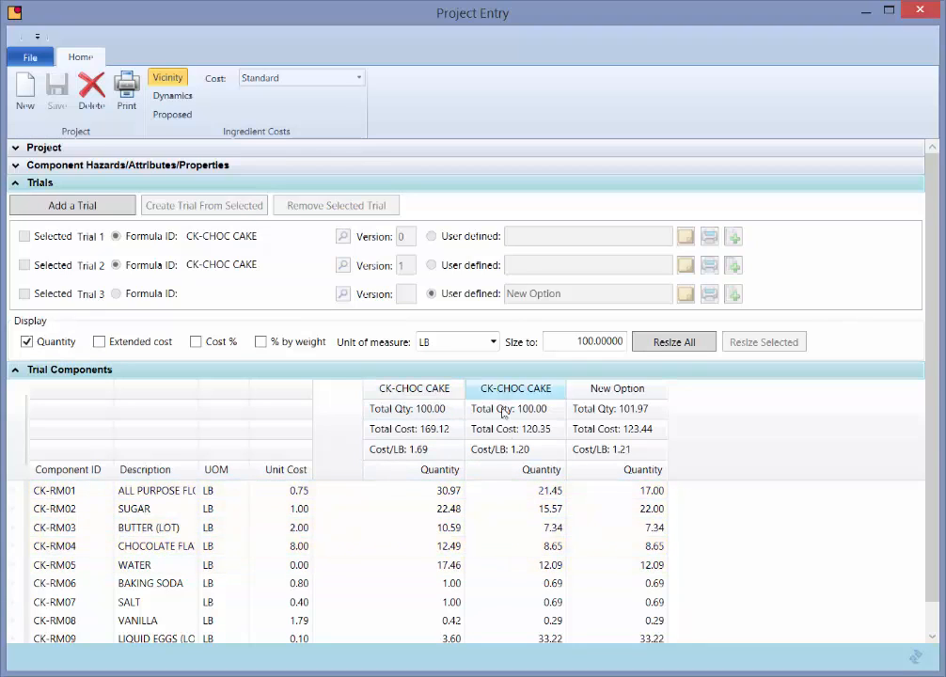
- Select Trial 3 and set the New Option quantities of all purpose flour and sugar to 25 each
{"action": "left_click", "coordinate": [561, 300]}
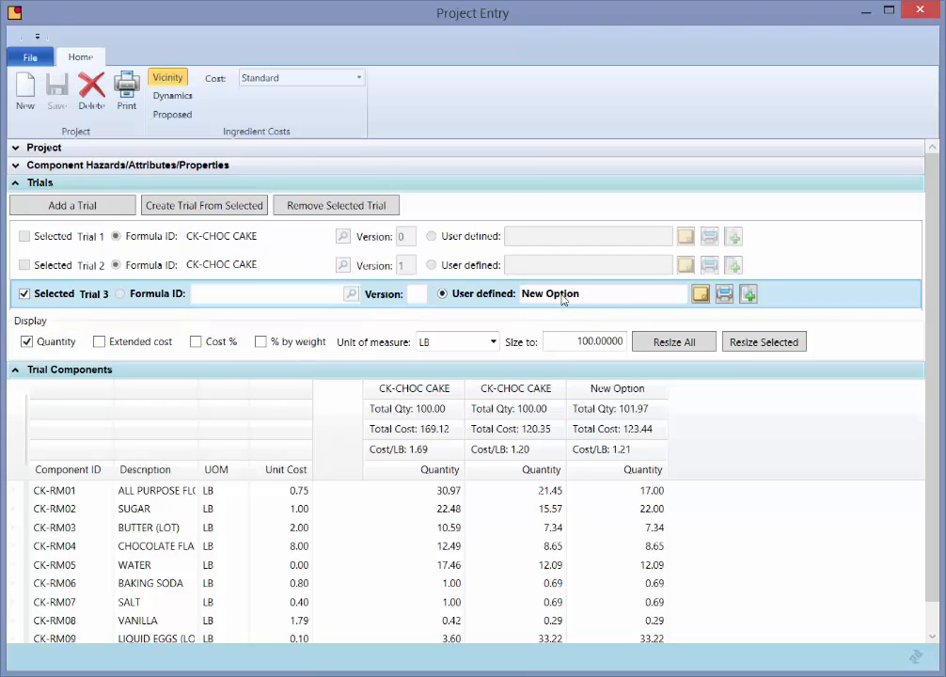
{"action": "left_click", "coordinate": [642, 507]}
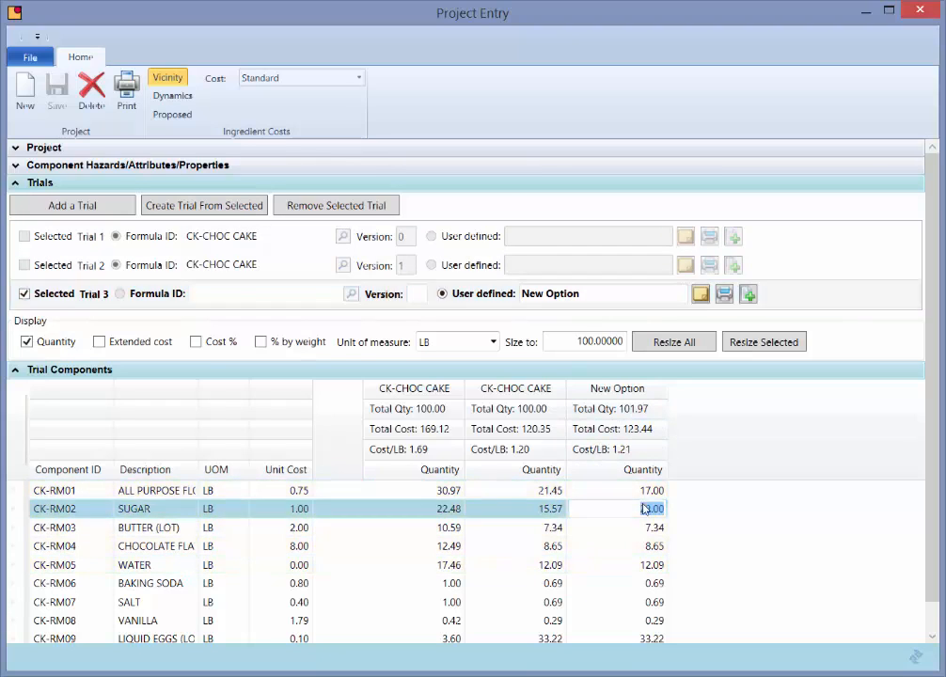
{"action": "left_click", "coordinate": [642, 492]}
{"action": "type", "text": "2"}
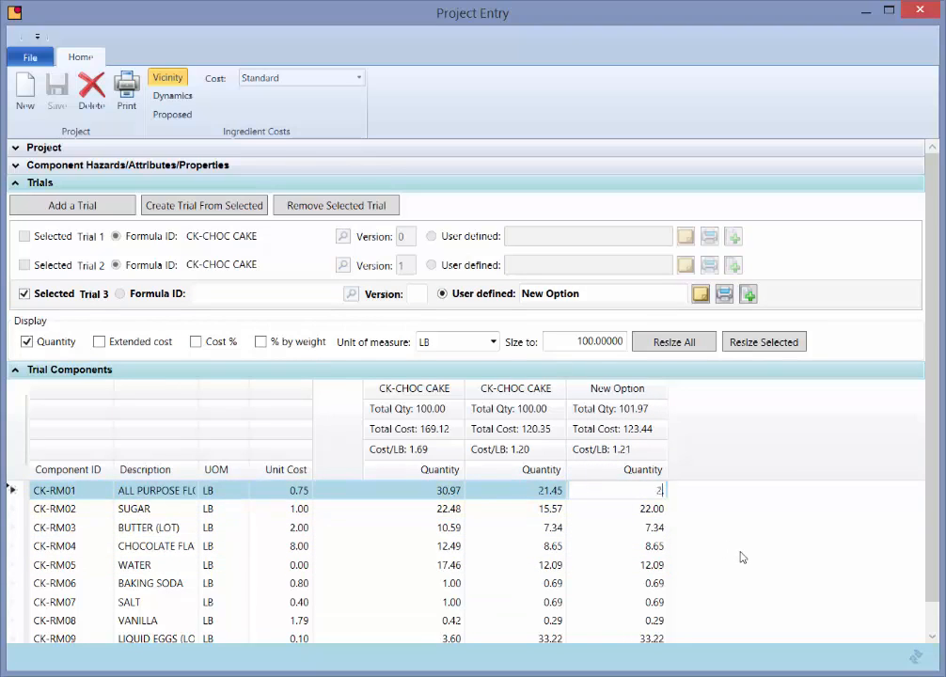
{"action": "type", "text": "5"}
{"action": "key", "text": "Return"}
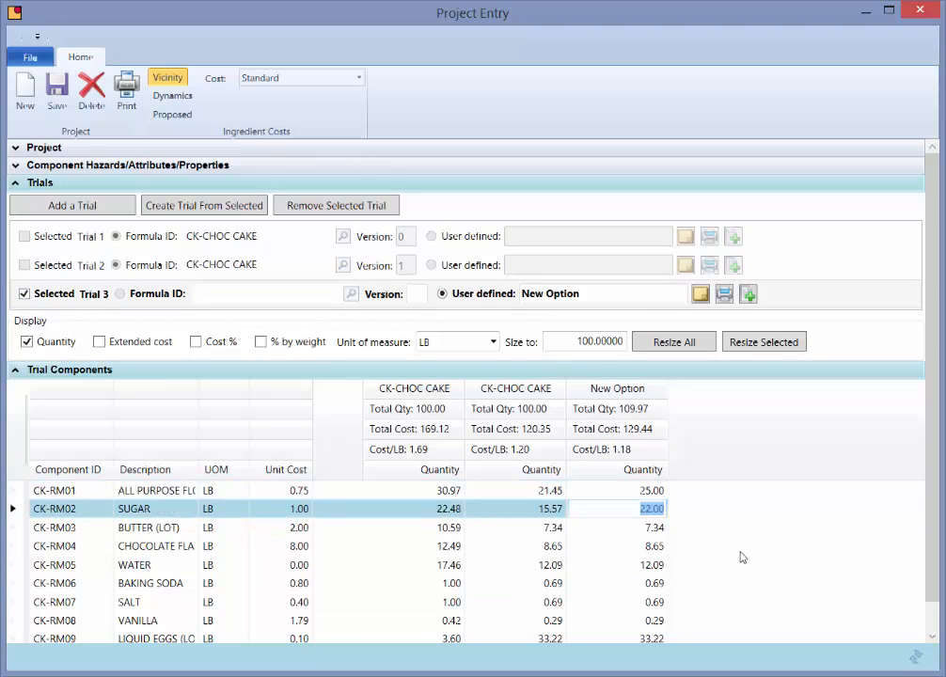
{"action": "type", "text": "25"}
{"action": "key", "text": "Return"}
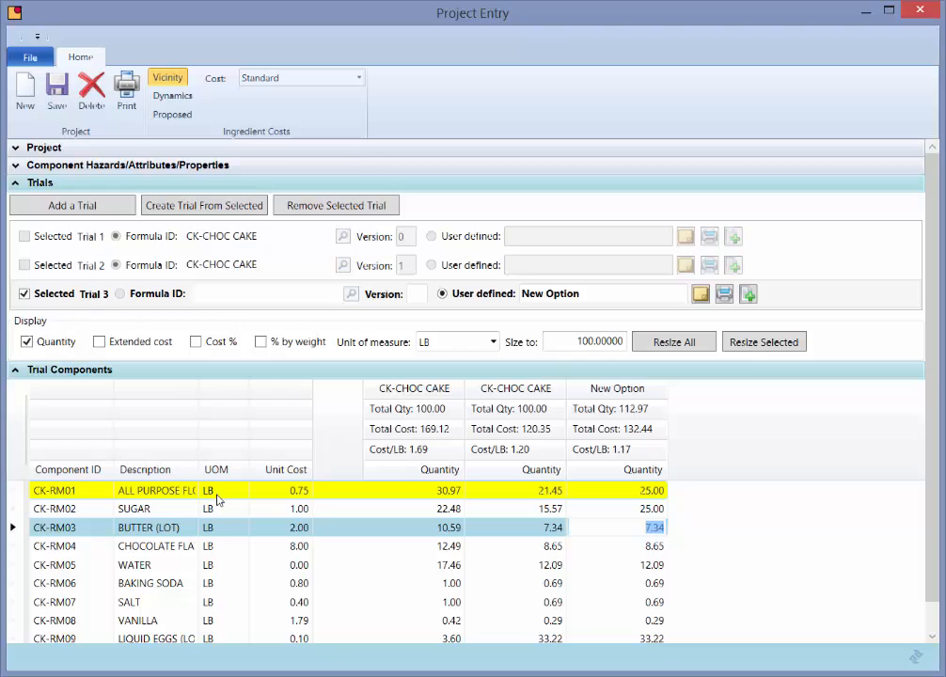
- Switch the display unit of measure to KG and resize all trials to 100
{"action": "left_click", "coordinate": [491, 342]}
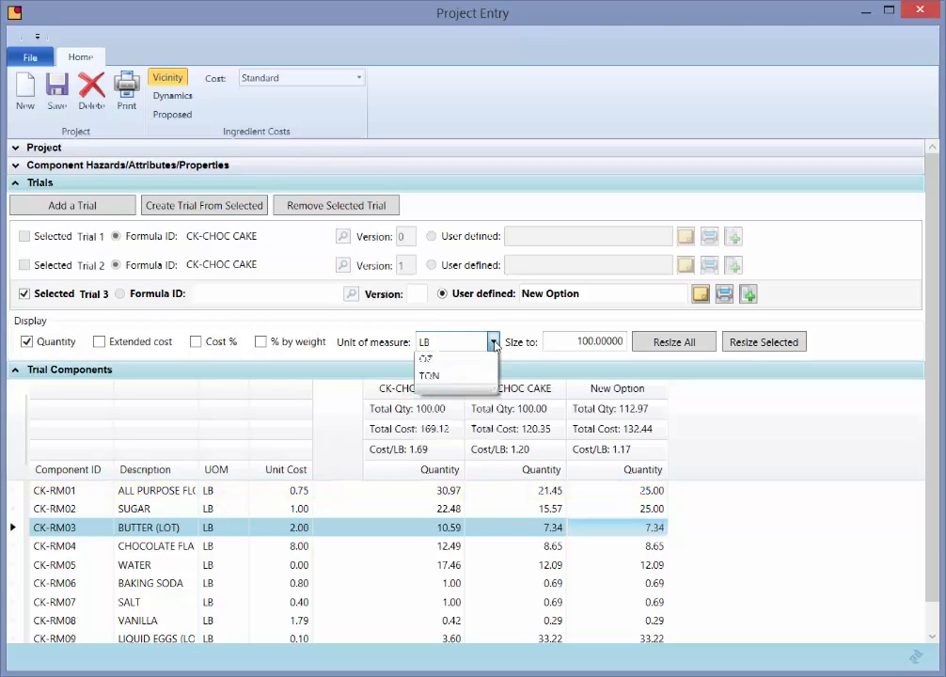
{"action": "left_click", "coordinate": [449, 480]}
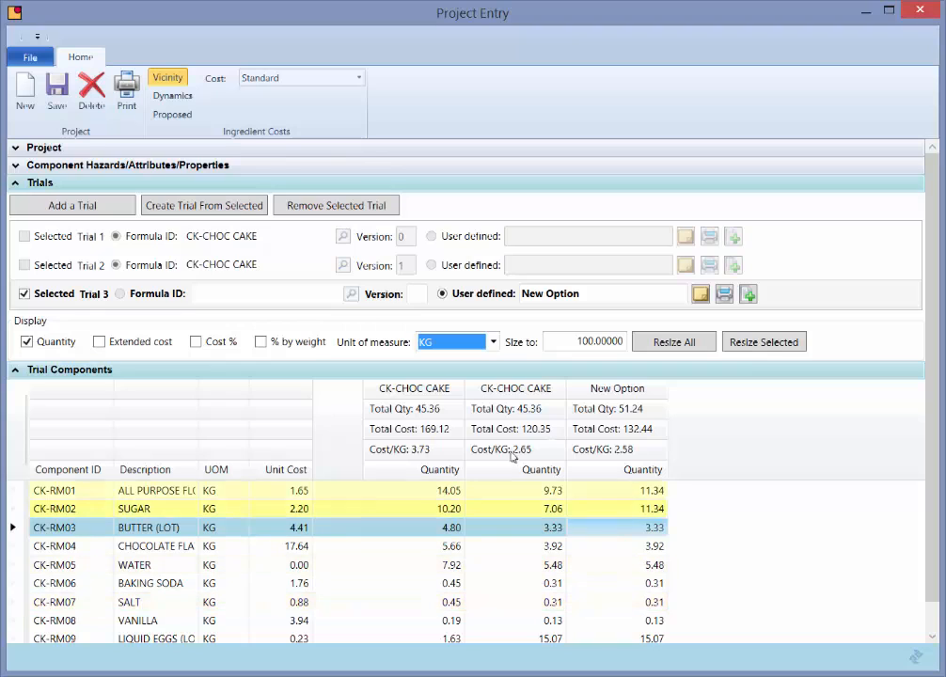
{"action": "left_click", "coordinate": [578, 344]}
{"action": "left_click_drag", "start_coordinate": [578, 349], "coordinate": [628, 354]}
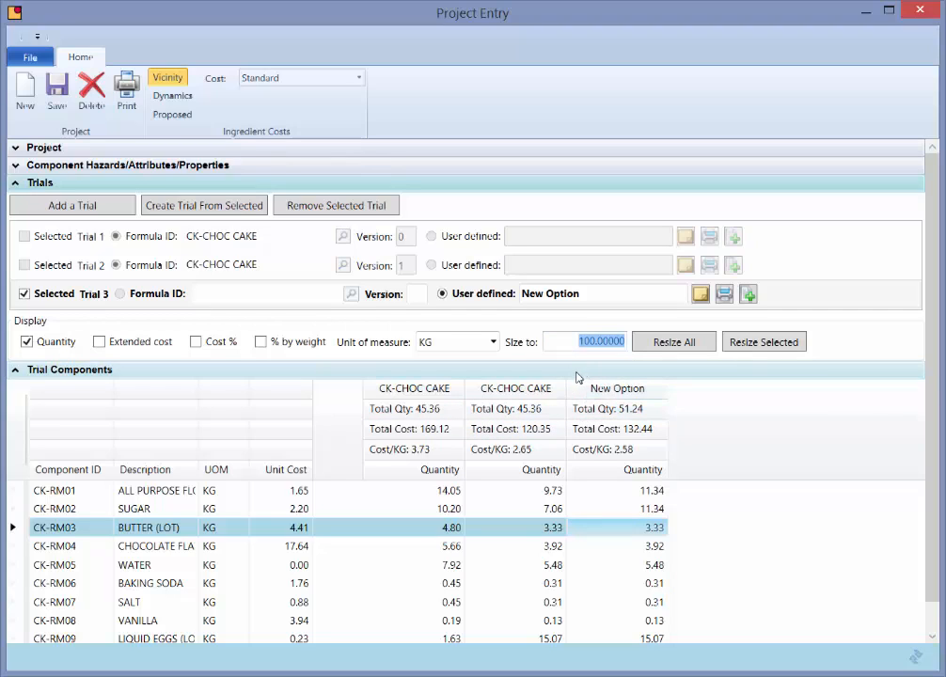
{"action": "left_click", "coordinate": [683, 344]}
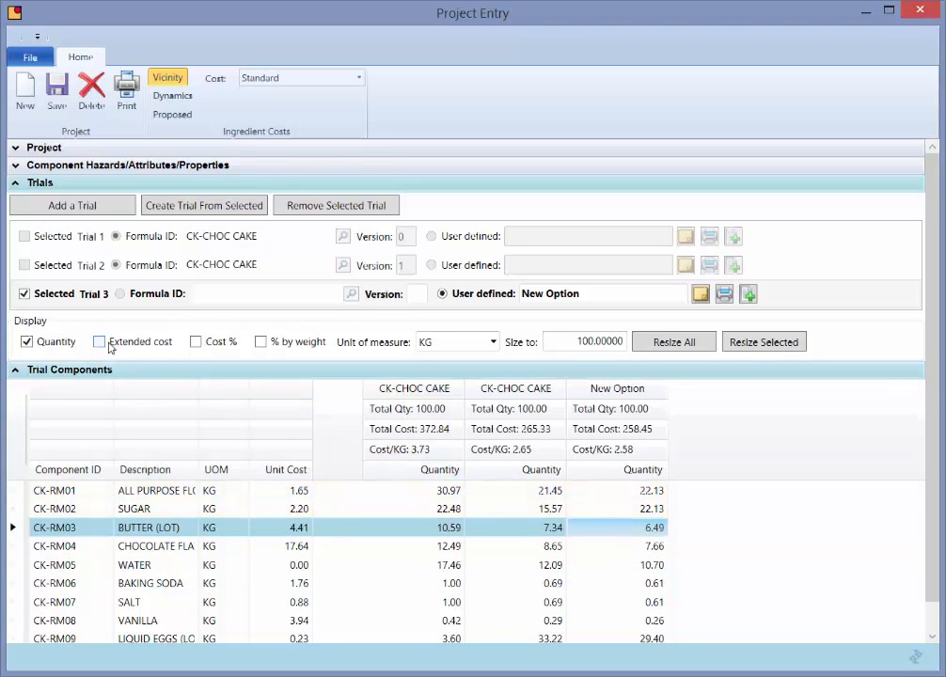
- Toggle the % by weight, Cost % and Extended cost display columns on and off to compare them
{"action": "left_click", "coordinate": [261, 342]}
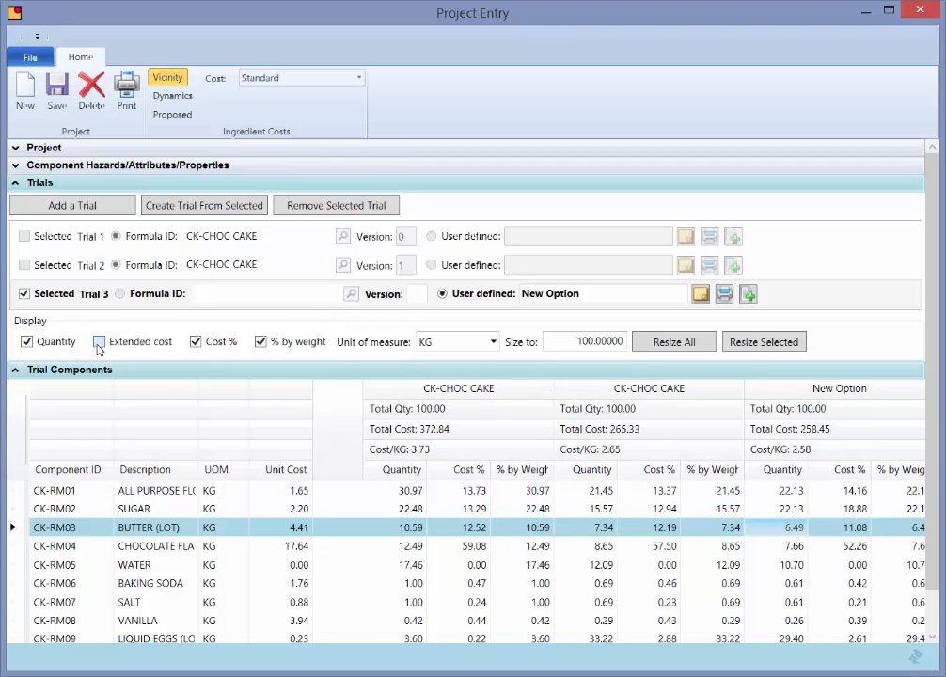
{"action": "left_click", "coordinate": [98, 342]}
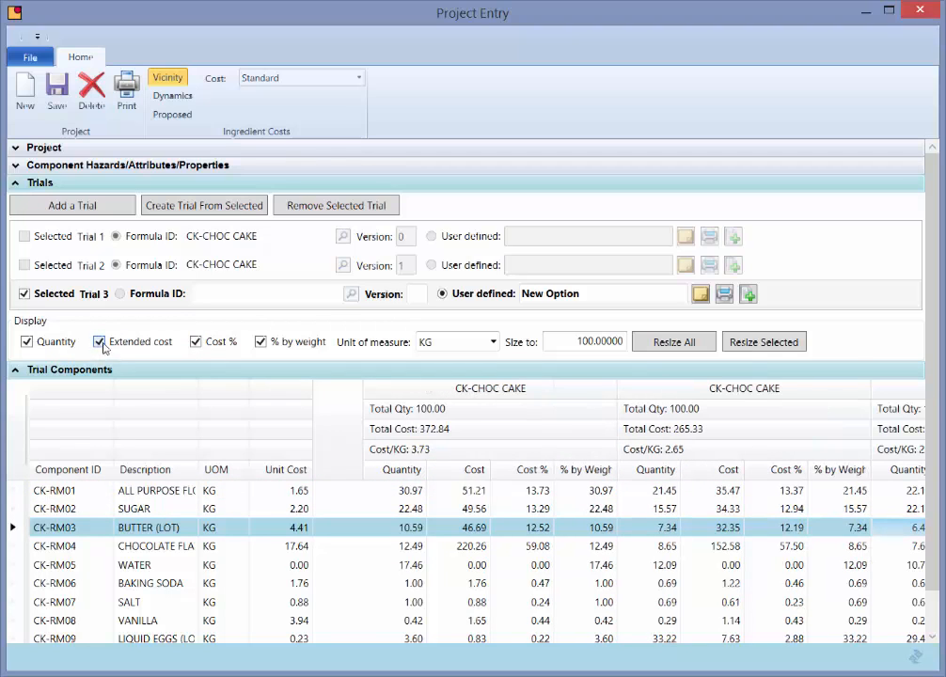
{"action": "left_click", "coordinate": [99, 342]}
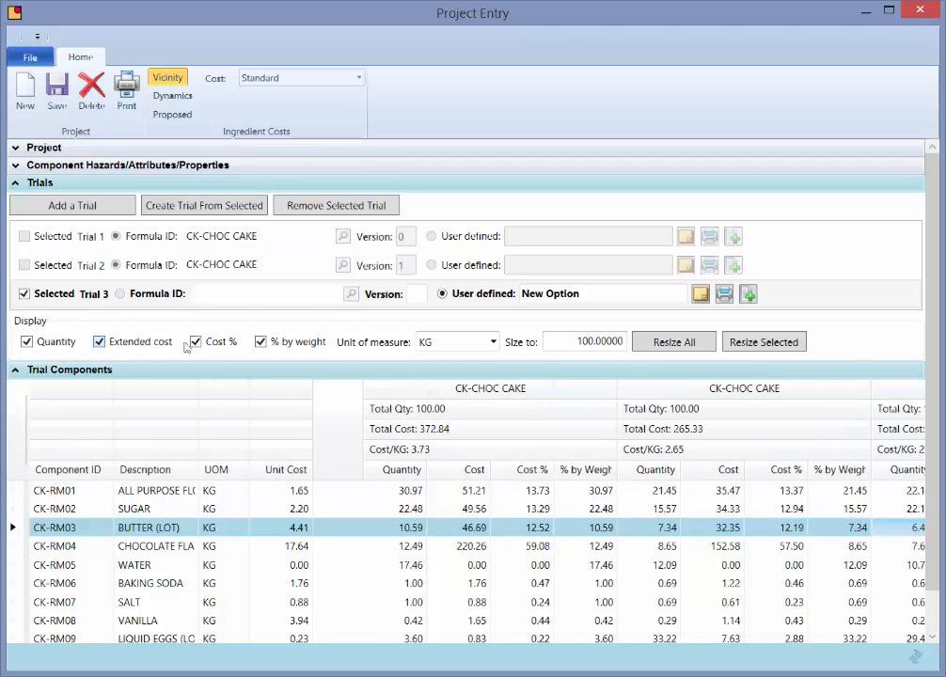
{"action": "left_click", "coordinate": [261, 342]}
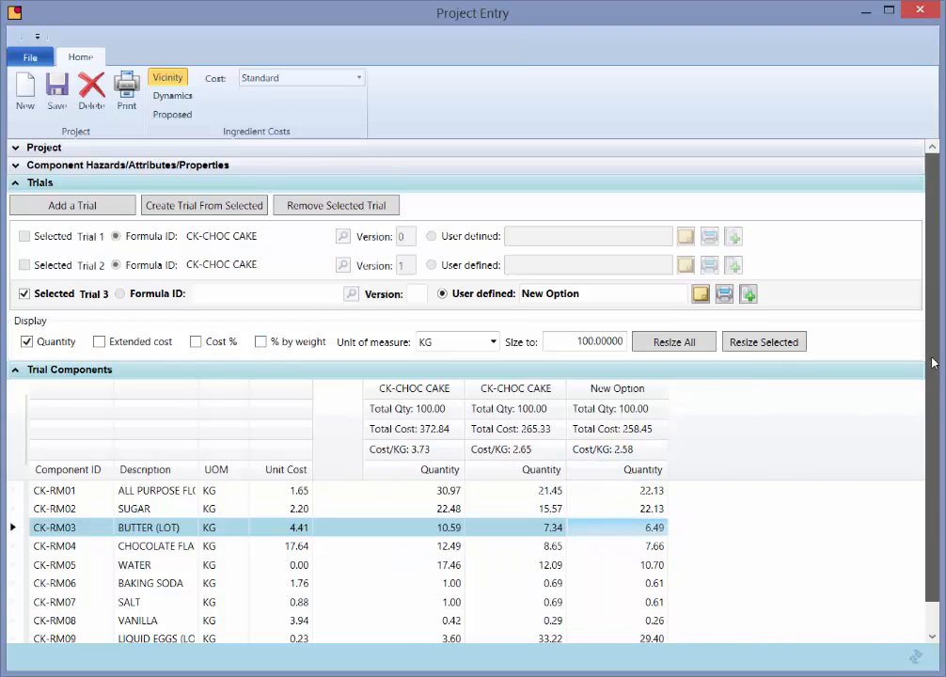
- Look up components matching MILK and add MILK, WHOLE (FL-RM1210) to the trial components
{"action": "scroll", "coordinate": [934, 362], "scroll_direction": "down", "scroll_amount": 1}
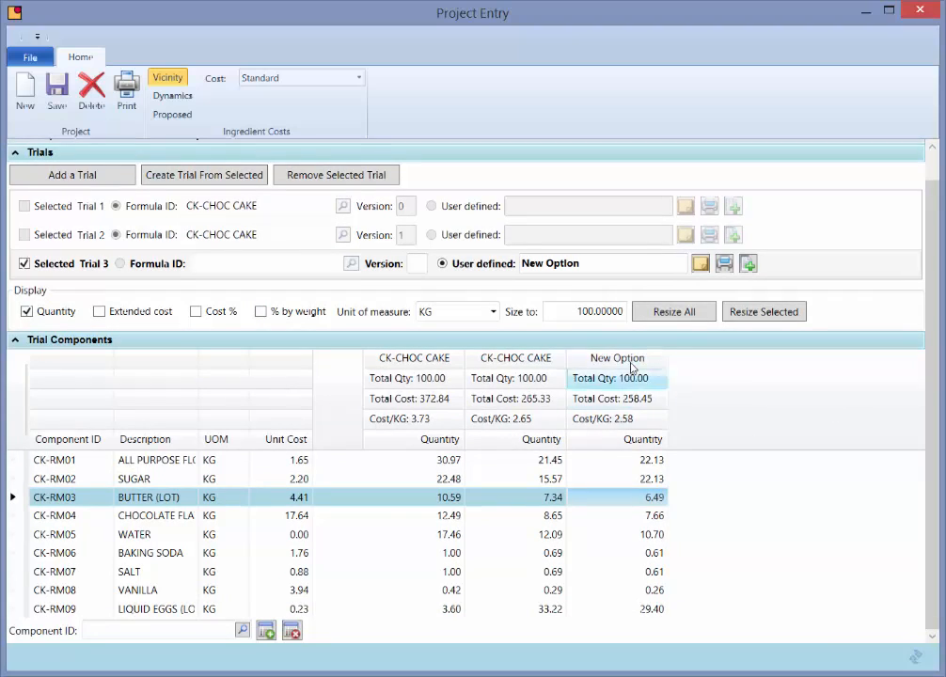
{"action": "left_click", "coordinate": [234, 631]}
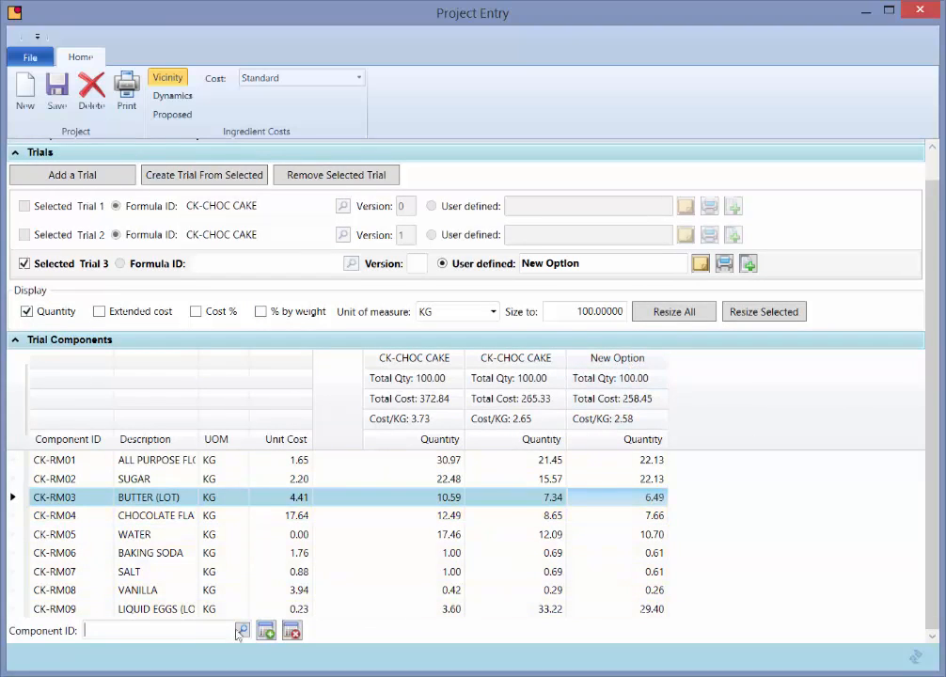
{"action": "type", "text": "MILK"}
{"action": "left_click", "coordinate": [237, 631]}
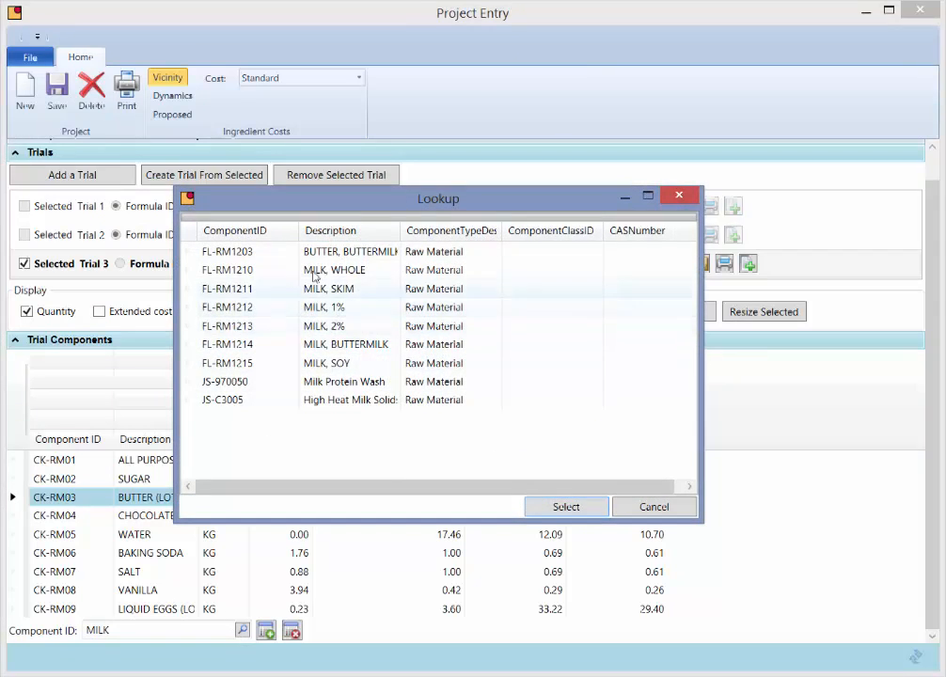
{"action": "double_click", "coordinate": [312, 270]}
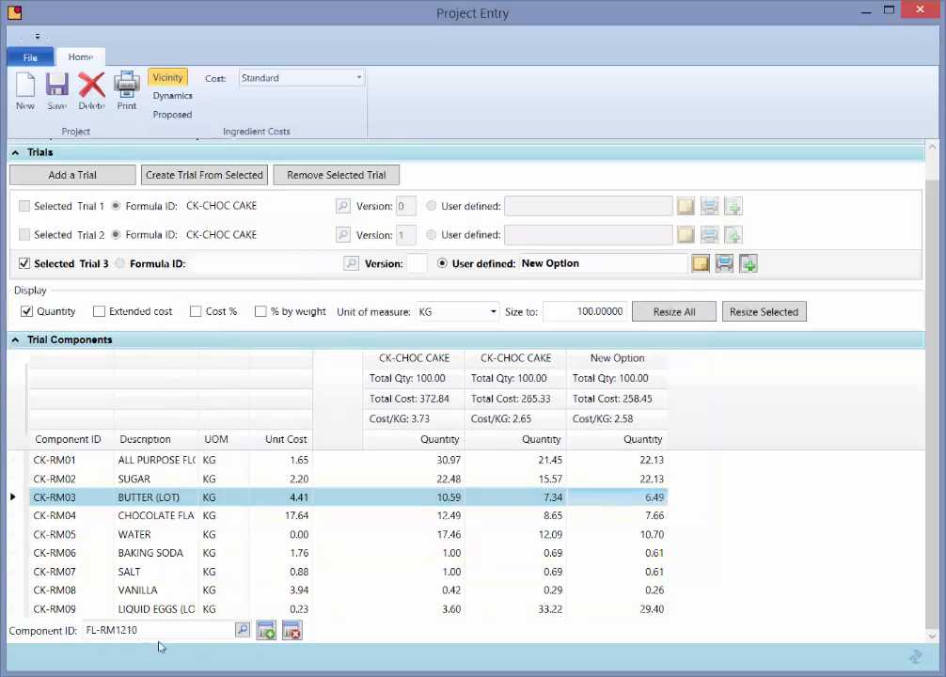
{"action": "left_click", "coordinate": [267, 631]}
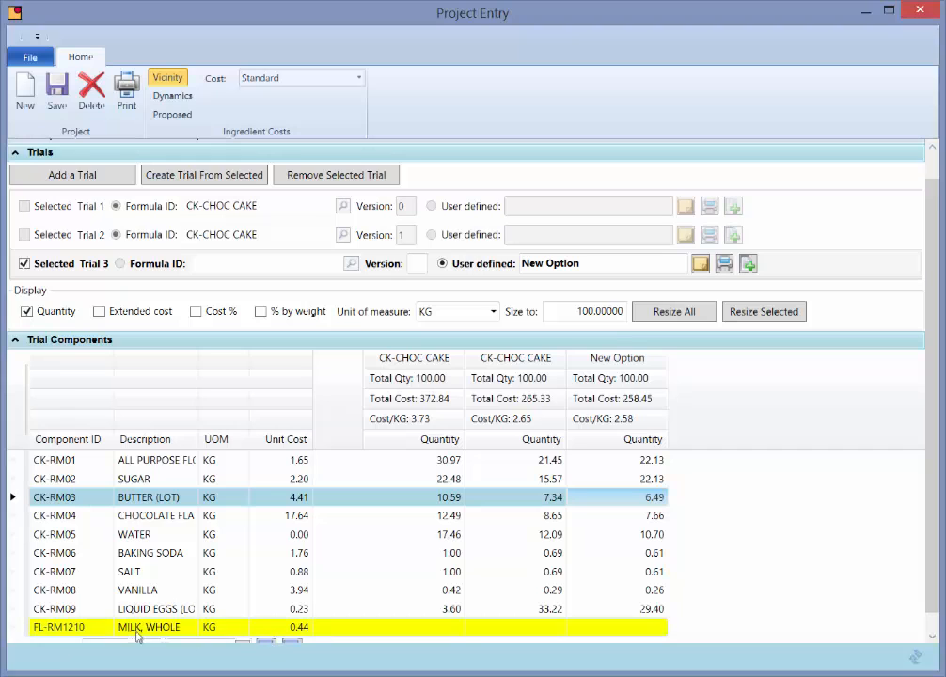
- Set the whole milk quantity in the New Option trial to 30
{"action": "left_click", "coordinate": [642, 630]}
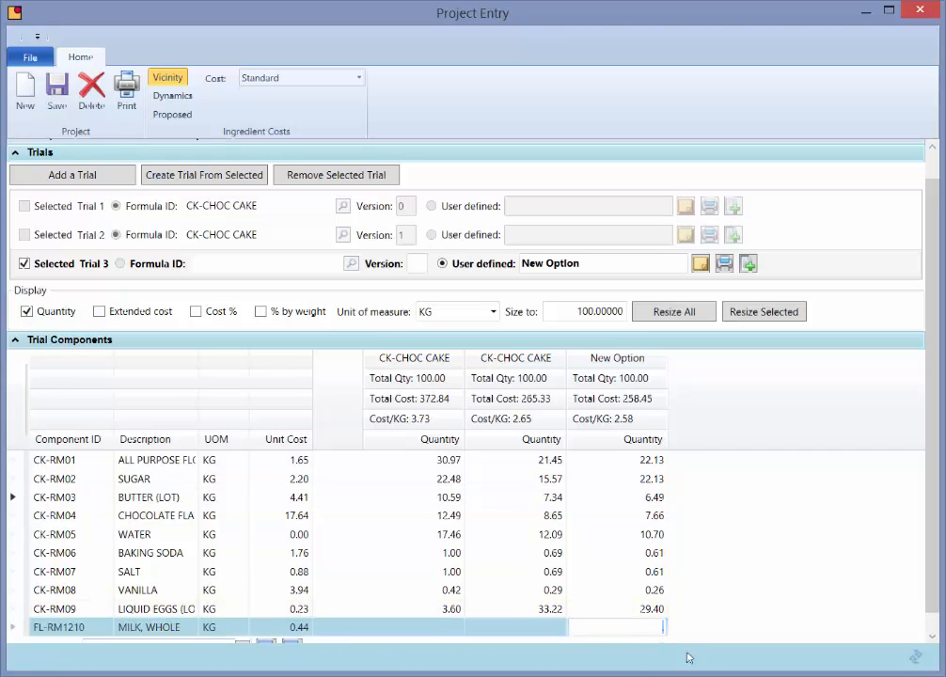
{"action": "type", "text": "30"}
{"action": "key", "text": "Up"}
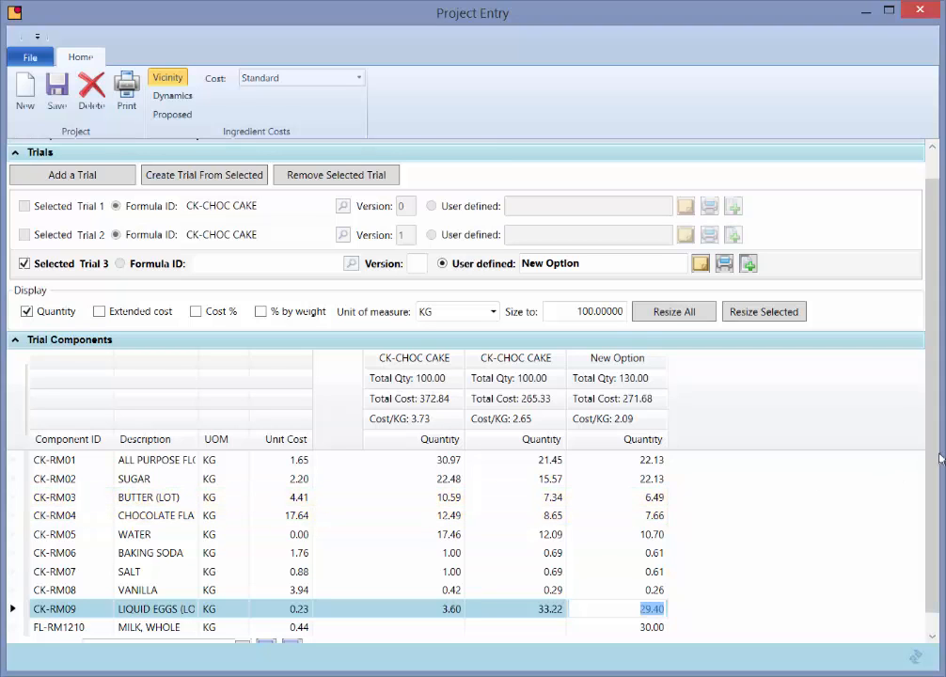
- Collapse Trials, open Component Hazards/Attributes/Properties, and set the first hazard property to CARGINOGEN
{"action": "left_click_drag", "start_coordinate": [934, 459], "coordinate": [930, 400]}
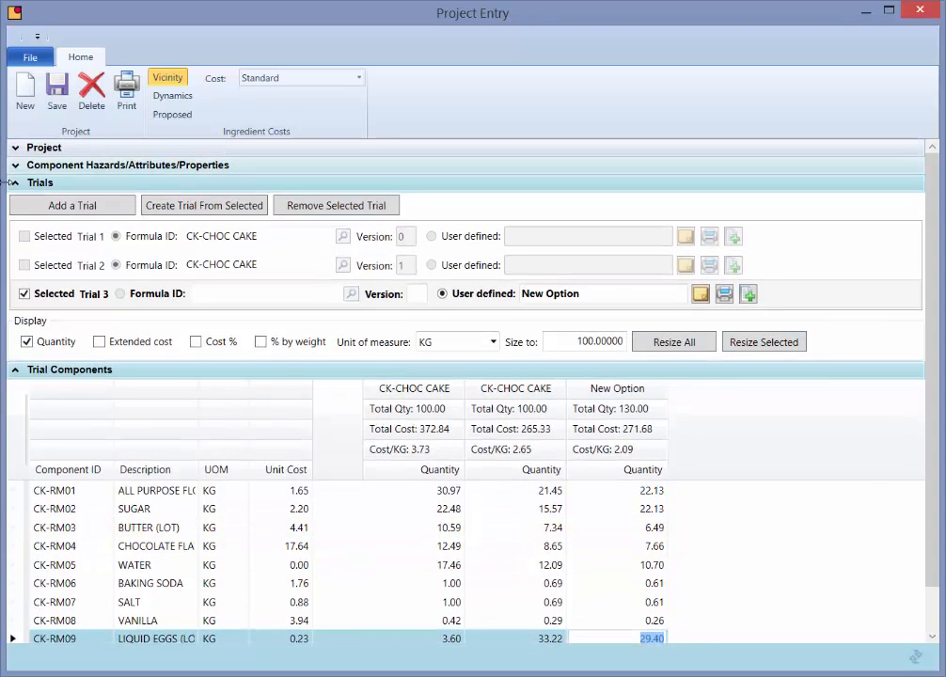
{"action": "left_click", "coordinate": [10, 183]}
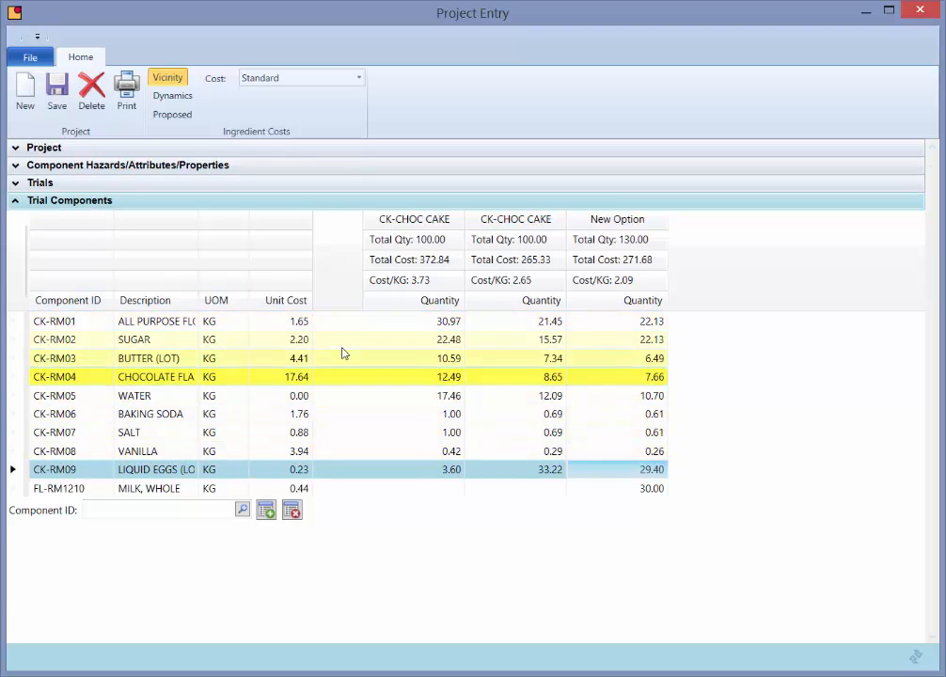
{"action": "left_click", "coordinate": [17, 167]}
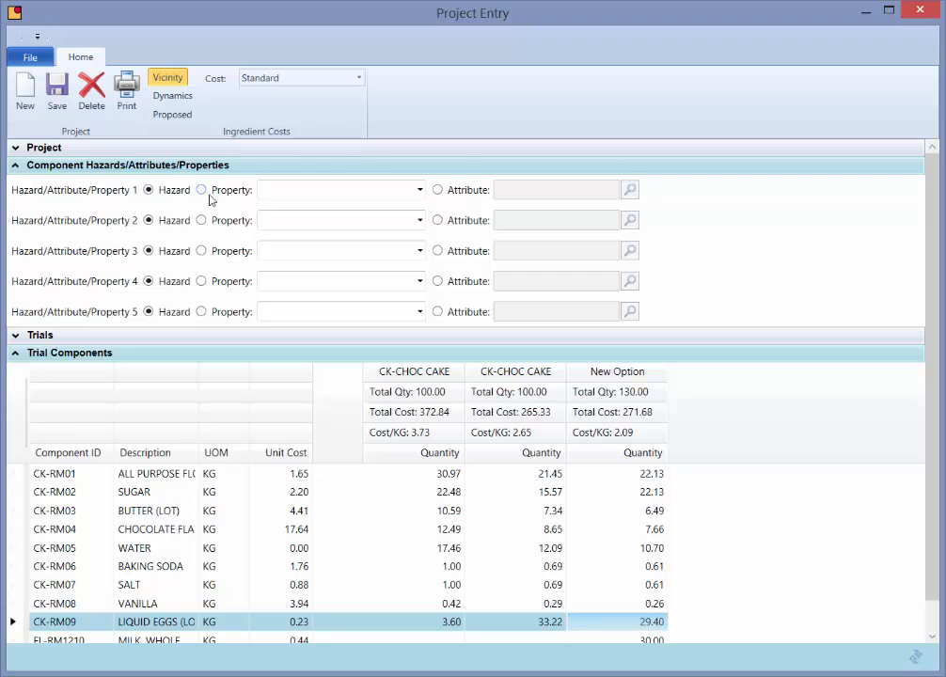
{"action": "left_click", "coordinate": [414, 196]}
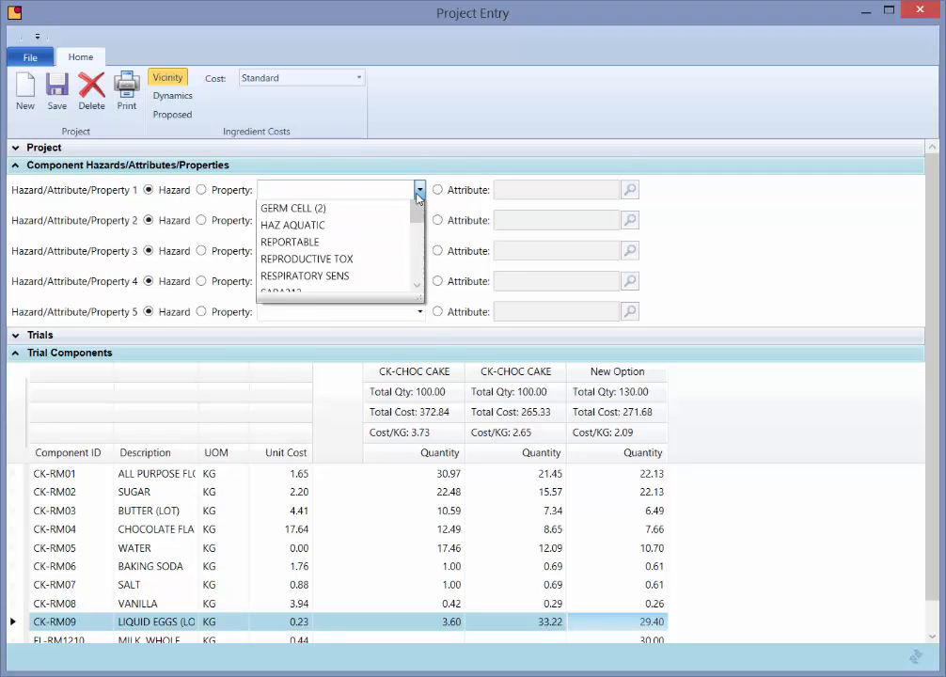
{"action": "left_click_drag", "start_coordinate": [420, 234], "coordinate": [420, 274]}
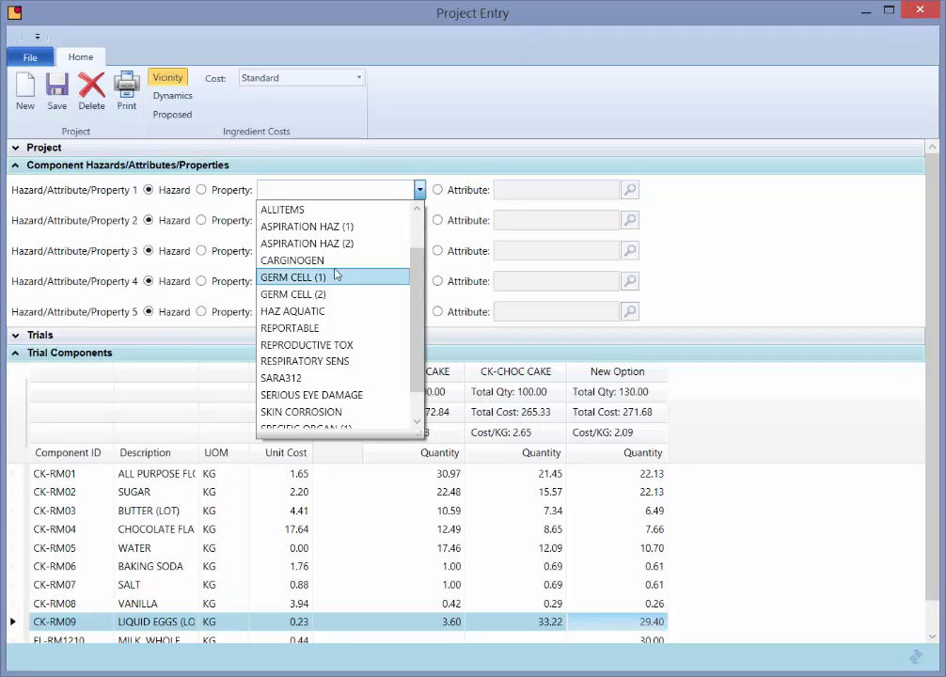
{"action": "left_click", "coordinate": [305, 260]}
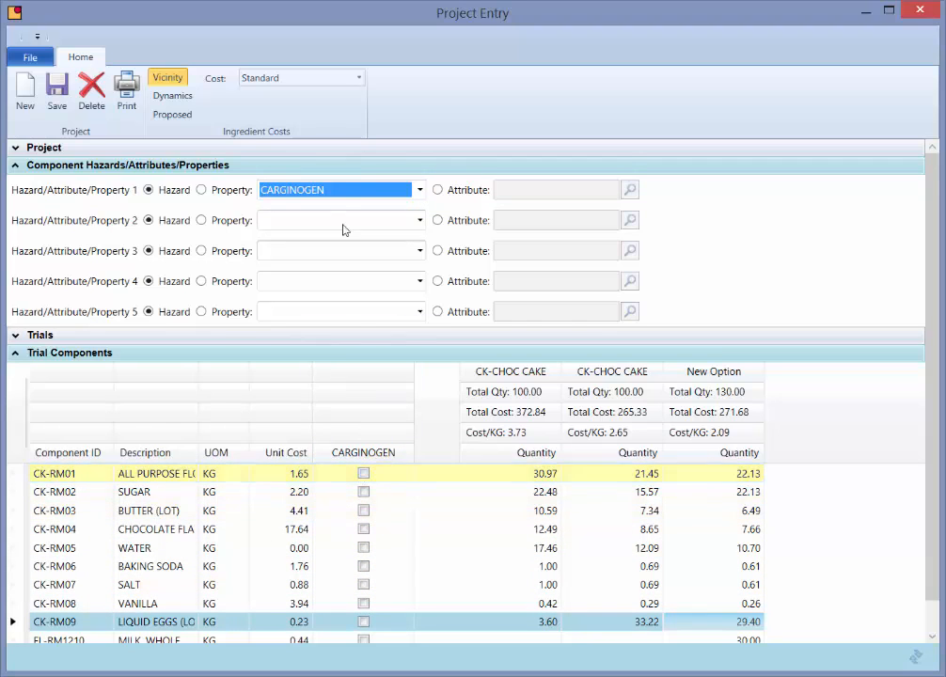
{"action": "left_click", "coordinate": [344, 190]}
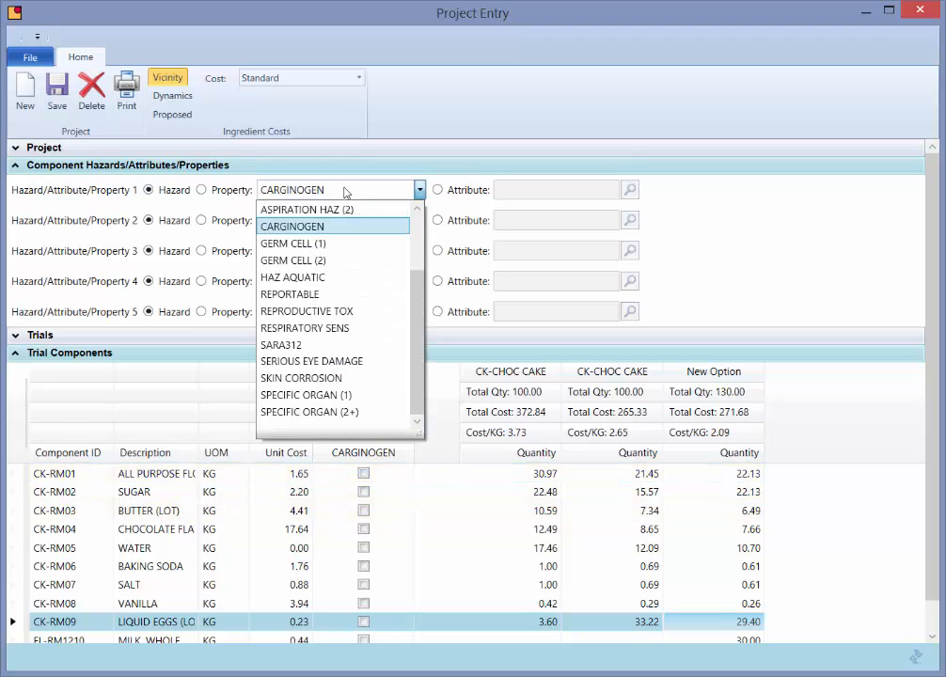
- Switch the first hazard row to a Property and set it to SODIUM
{"action": "left_click", "coordinate": [239, 190]}
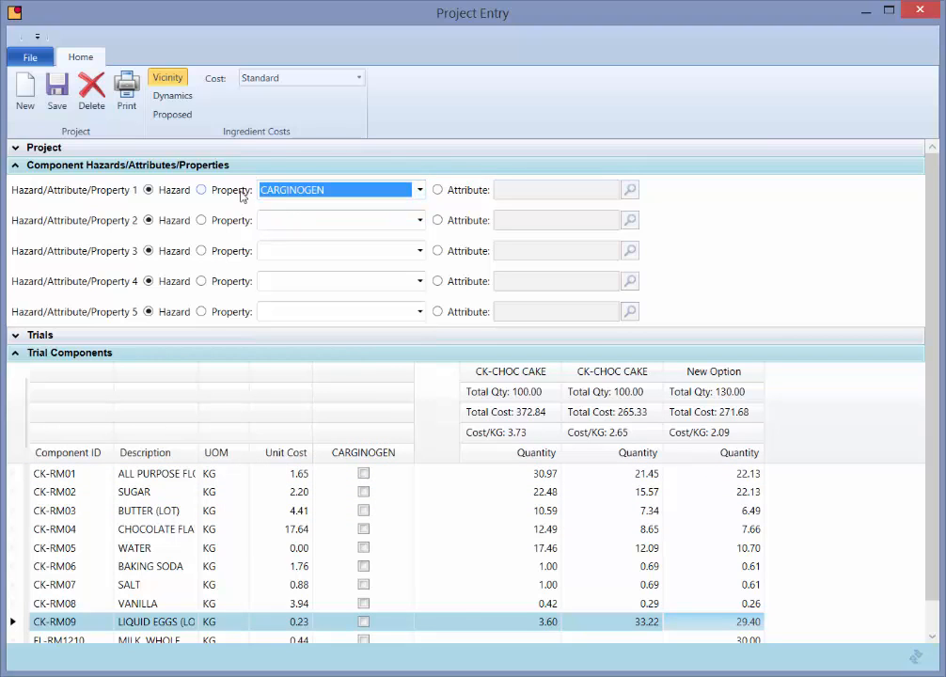
{"action": "left_click", "coordinate": [241, 191]}
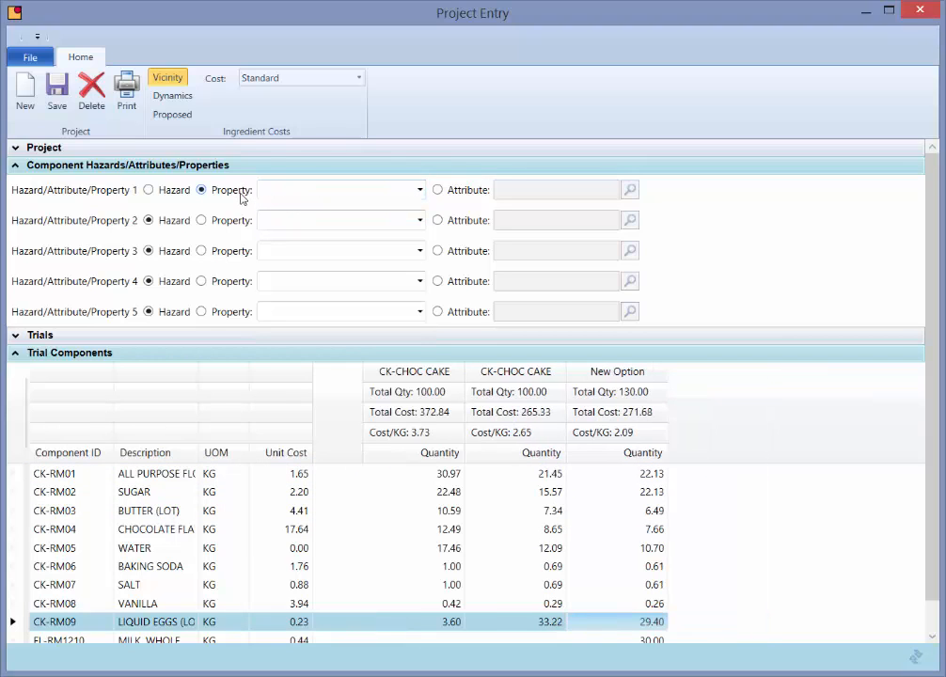
{"action": "left_click", "coordinate": [420, 192]}
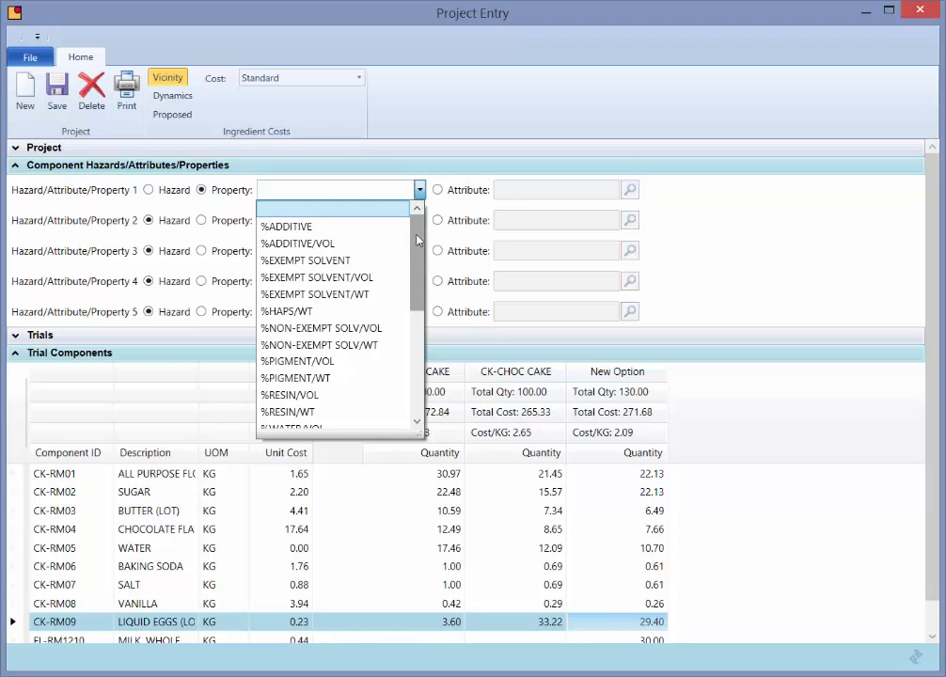
{"action": "left_click_drag", "start_coordinate": [417, 240], "coordinate": [412, 262]}
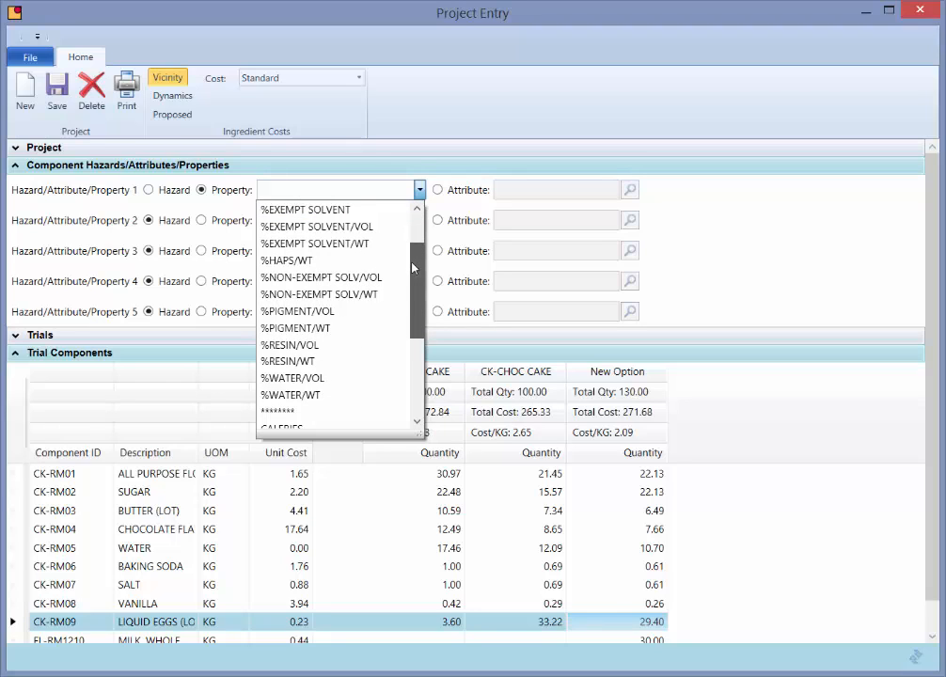
{"action": "left_click_drag", "start_coordinate": [411, 268], "coordinate": [403, 358]}
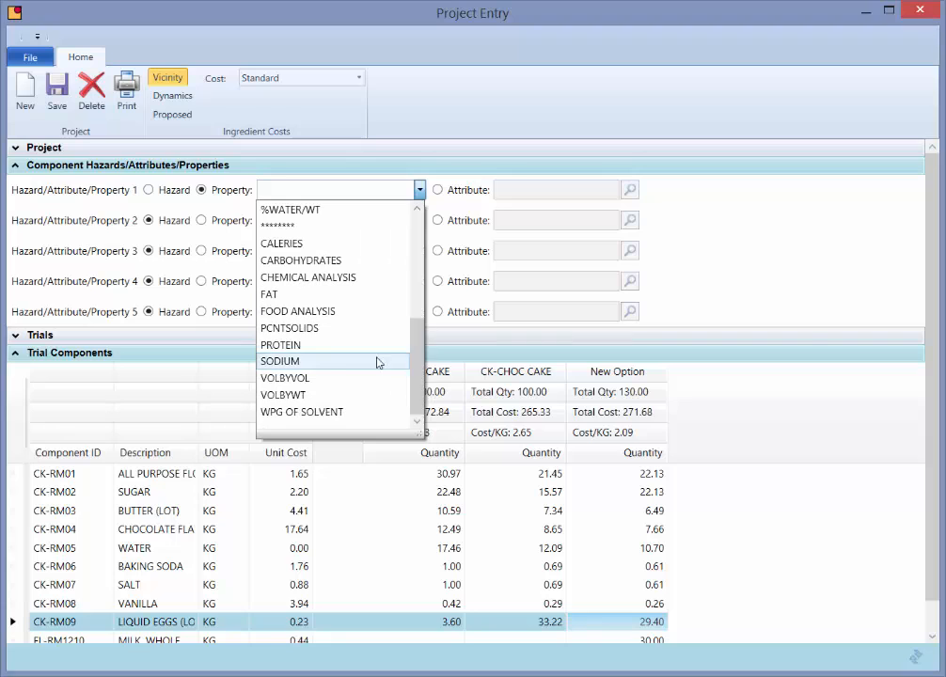
{"action": "left_click", "coordinate": [378, 360]}
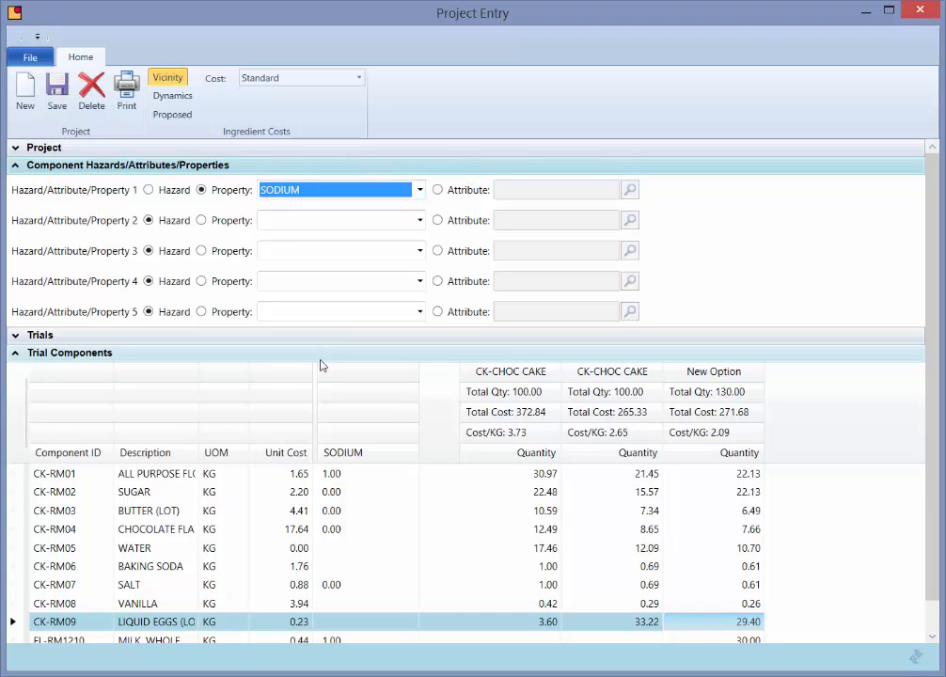
- Change the first property to FAT and narrow the property column in the trial components grid
{"action": "left_click", "coordinate": [419, 191]}
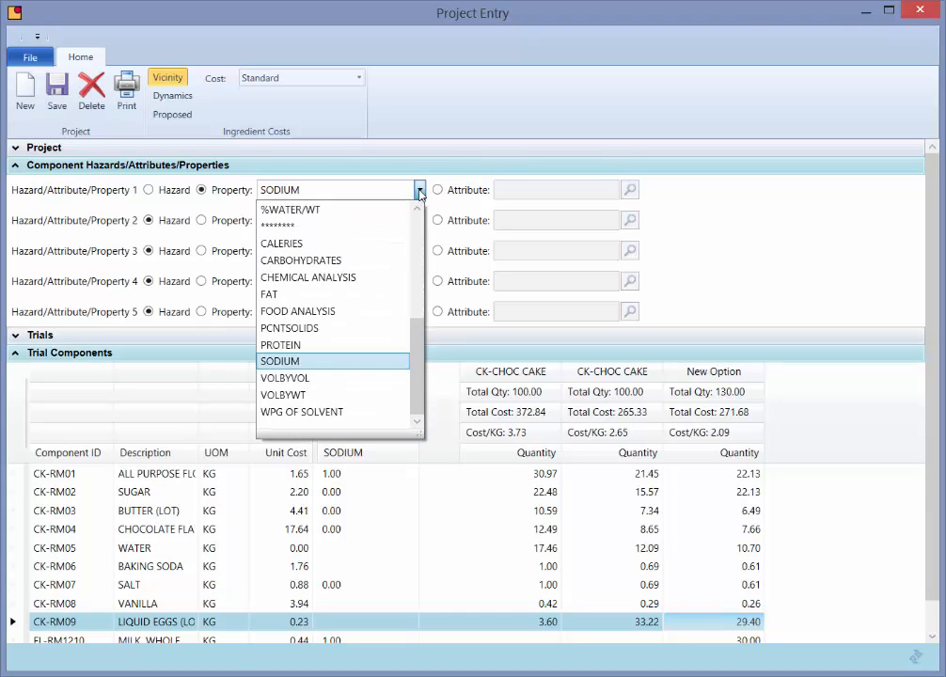
{"action": "left_click", "coordinate": [338, 294]}
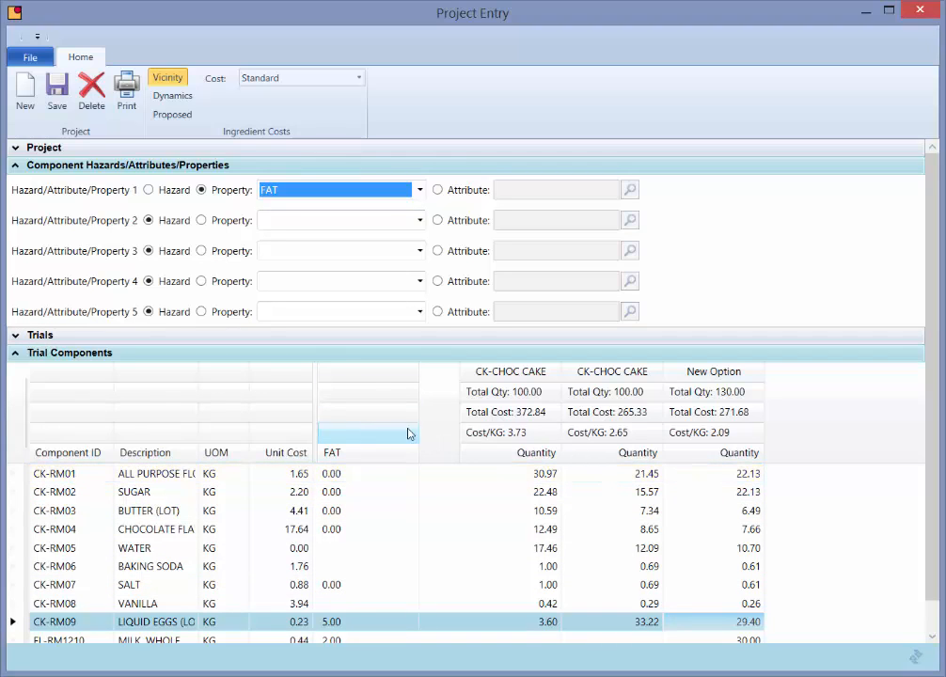
{"action": "left_click_drag", "start_coordinate": [417, 413], "coordinate": [363, 413]}
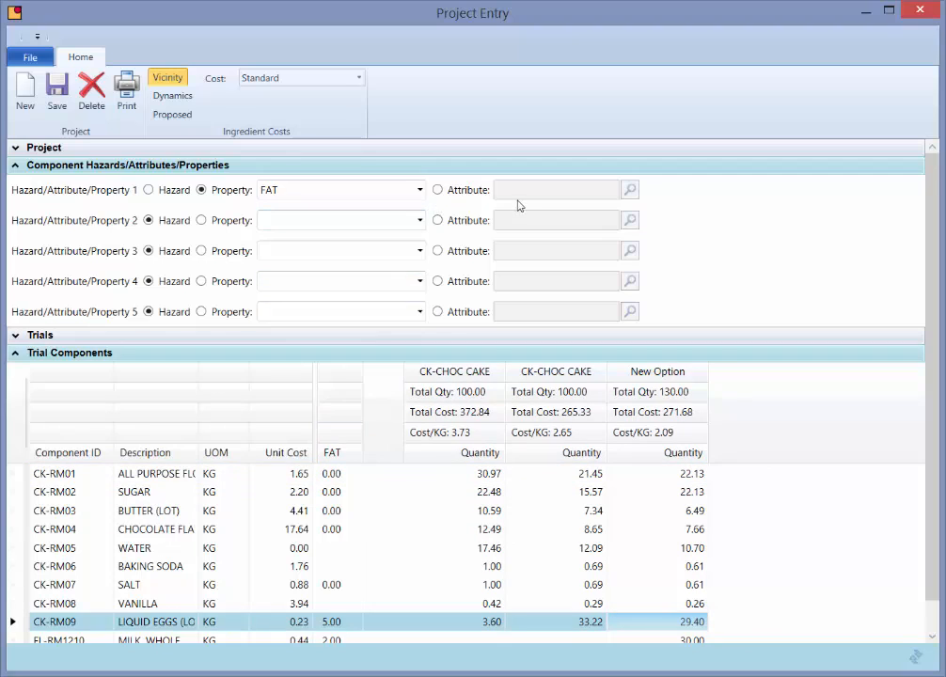
- Switch the first row to Attribute and select the KOSHER DAIRY attribute in Attribute Selection
{"action": "left_click", "coordinate": [438, 189]}
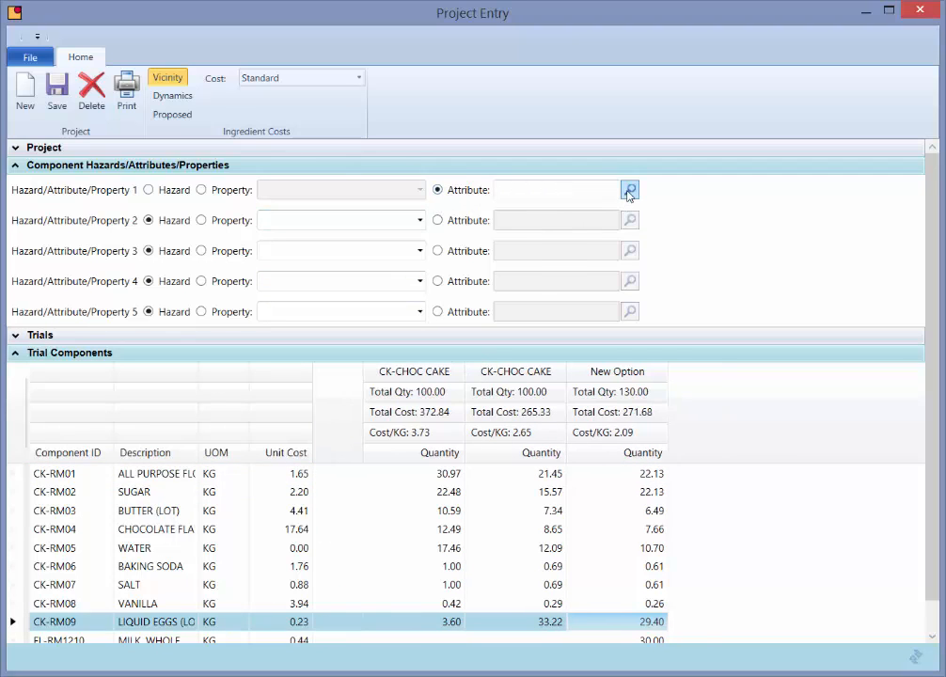
{"action": "left_click", "coordinate": [629, 190]}
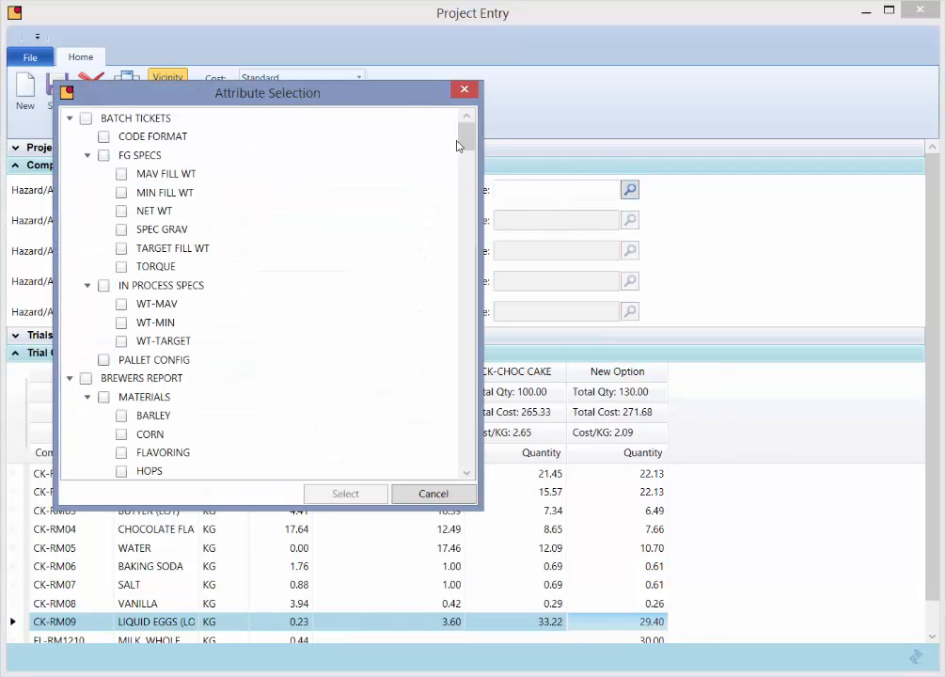
{"action": "left_click_drag", "start_coordinate": [465, 131], "coordinate": [467, 228]}
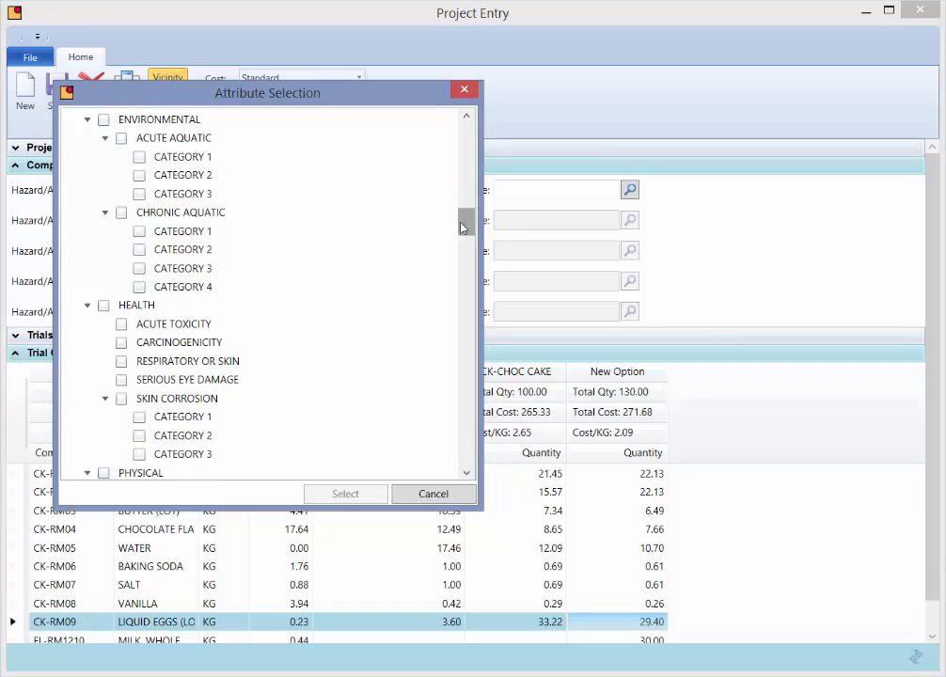
{"action": "left_click_drag", "start_coordinate": [467, 223], "coordinate": [462, 298]}
{"action": "left_click", "coordinate": [104, 275]}
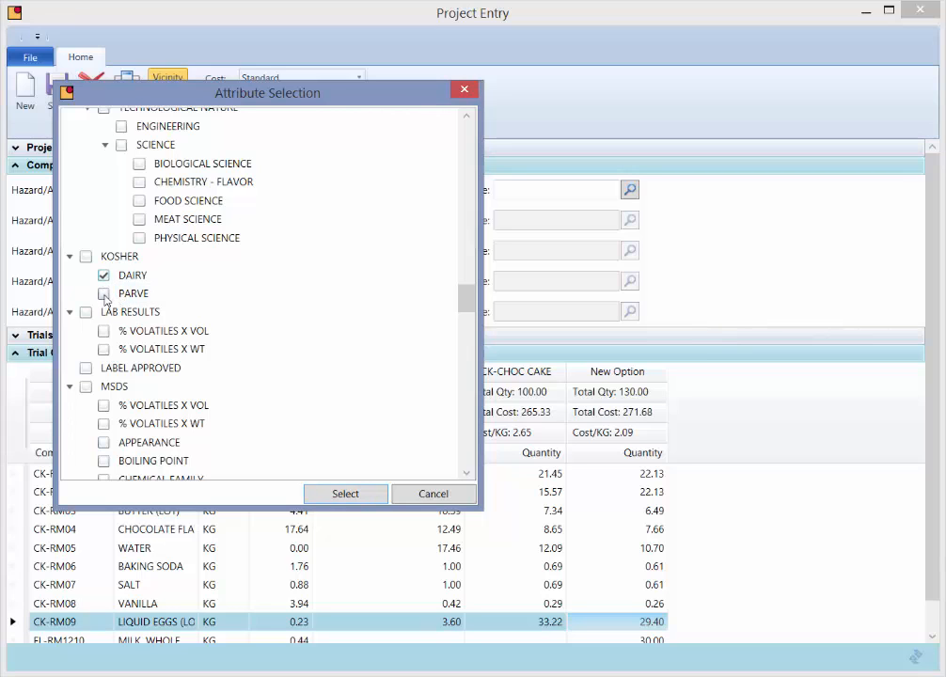
{"action": "left_click", "coordinate": [103, 293]}
{"action": "left_click", "coordinate": [104, 275]}
{"action": "left_click", "coordinate": [317, 495]}
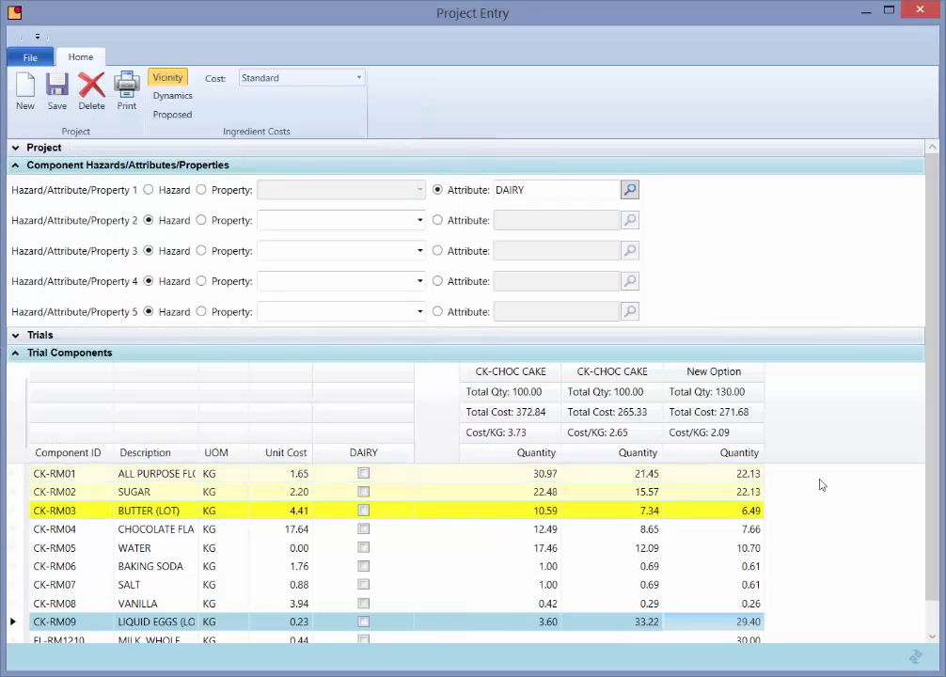
- Collapse the Trial Components and Component Hazards/Attributes/Properties sections
{"action": "scroll", "coordinate": [809, 428], "scroll_direction": "down", "scroll_amount": 1}
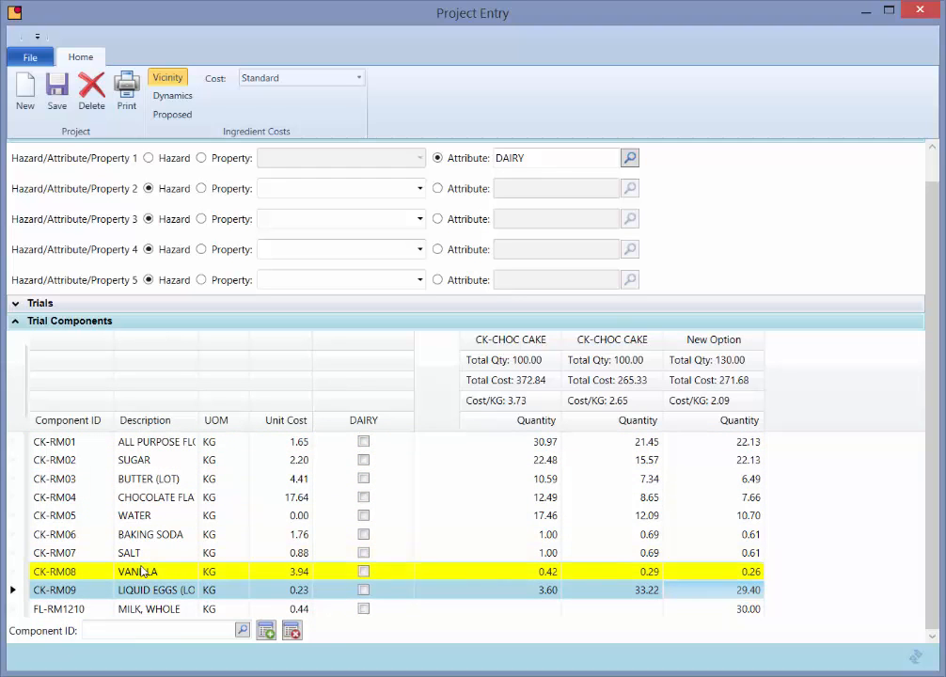
{"action": "scroll", "coordinate": [929, 525], "scroll_direction": "up", "scroll_amount": 2}
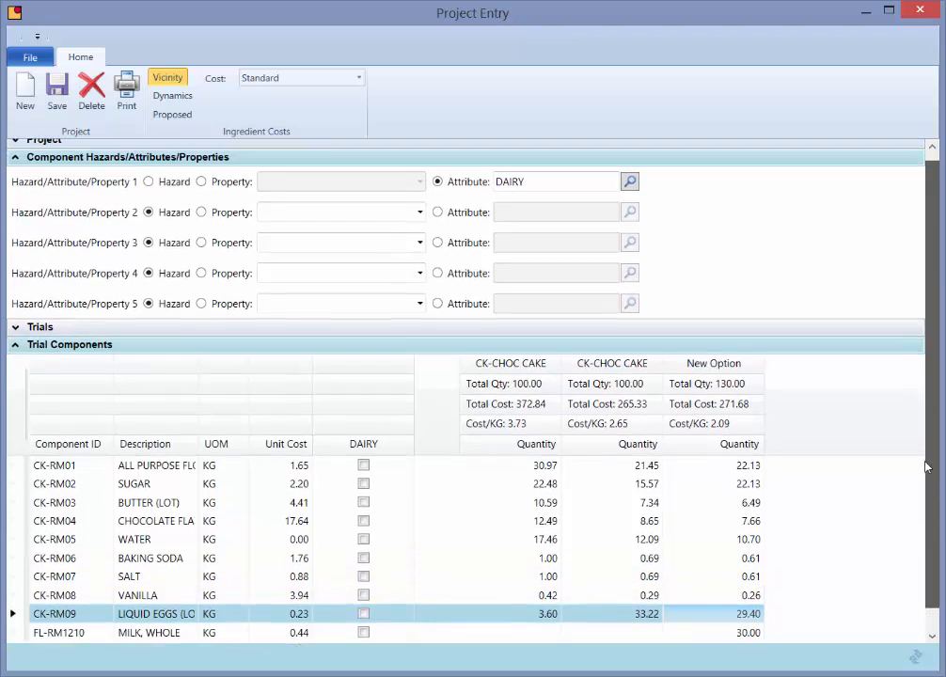
{"action": "left_click", "coordinate": [21, 355]}
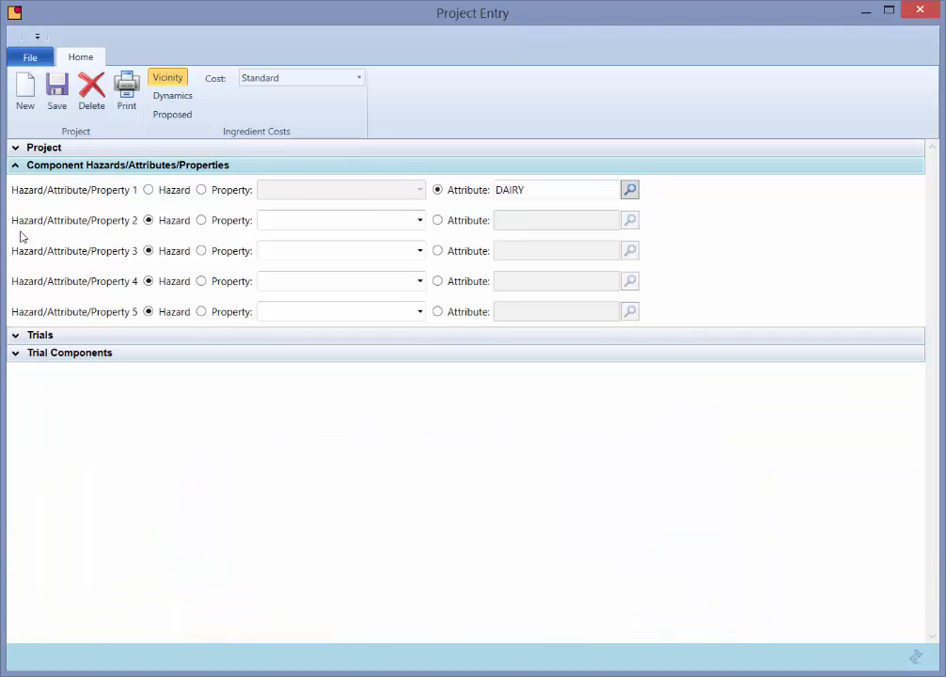
{"action": "left_click", "coordinate": [14, 164]}
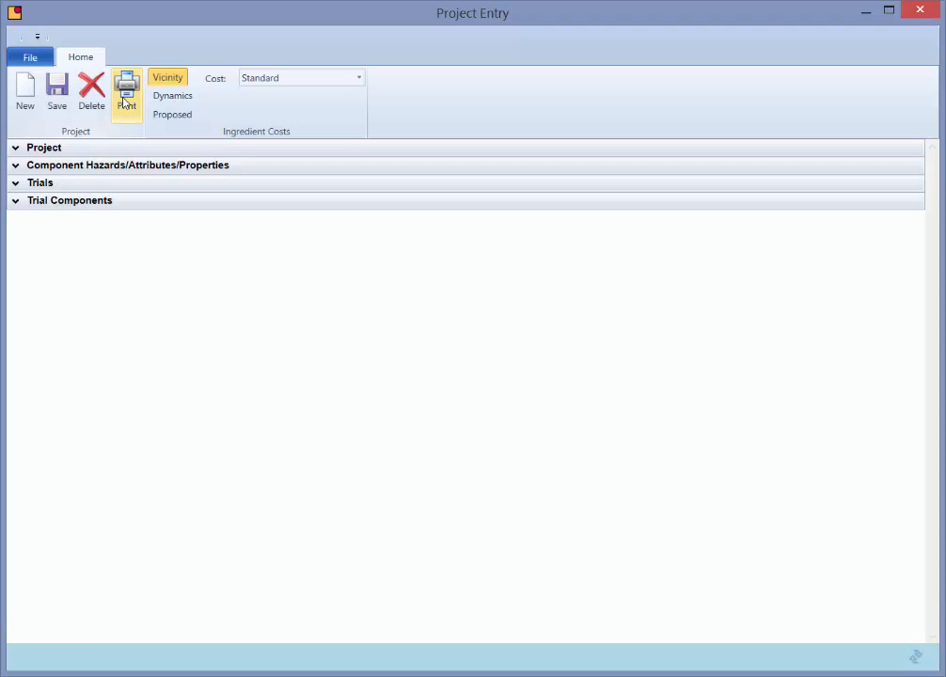
- Open the project print report preview and close it
{"action": "left_click", "coordinate": [125, 102]}
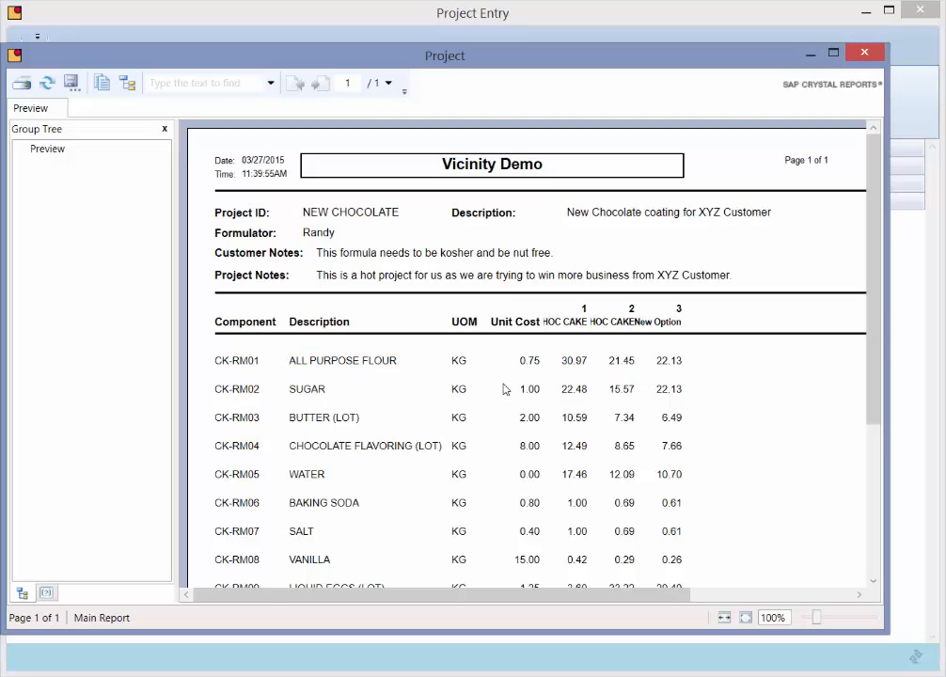
{"action": "left_click", "coordinate": [873, 58]}
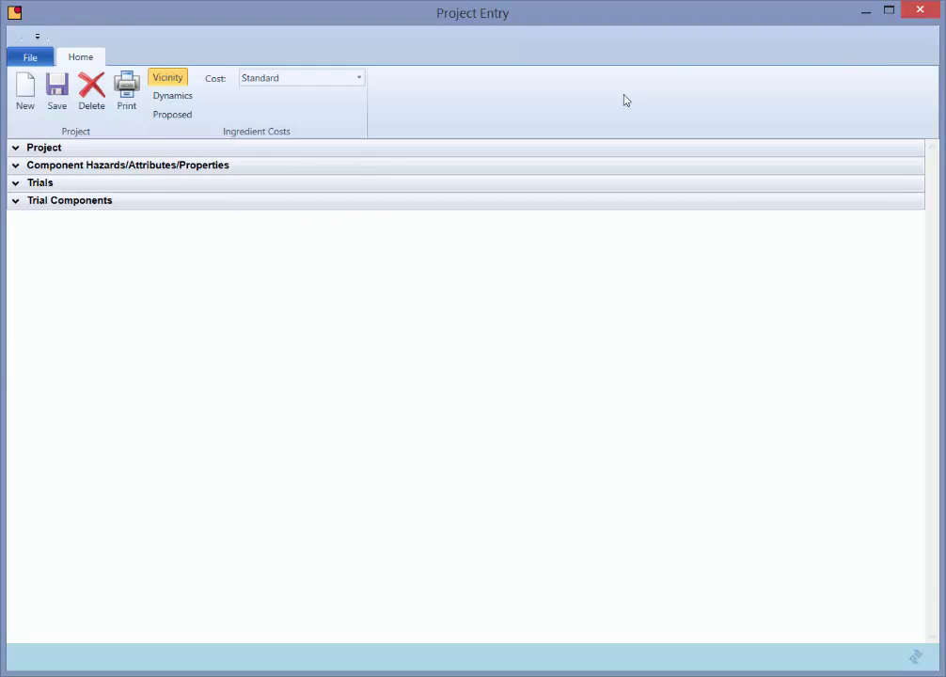